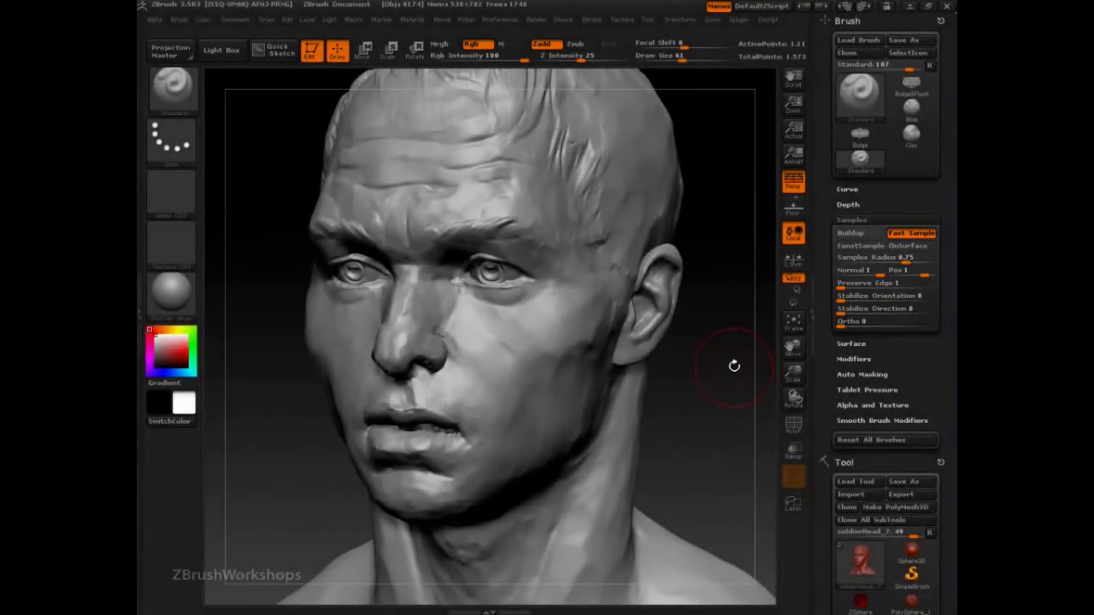
Select the TrimDynamic brush and store a morph target for the soldier head.
key("b")
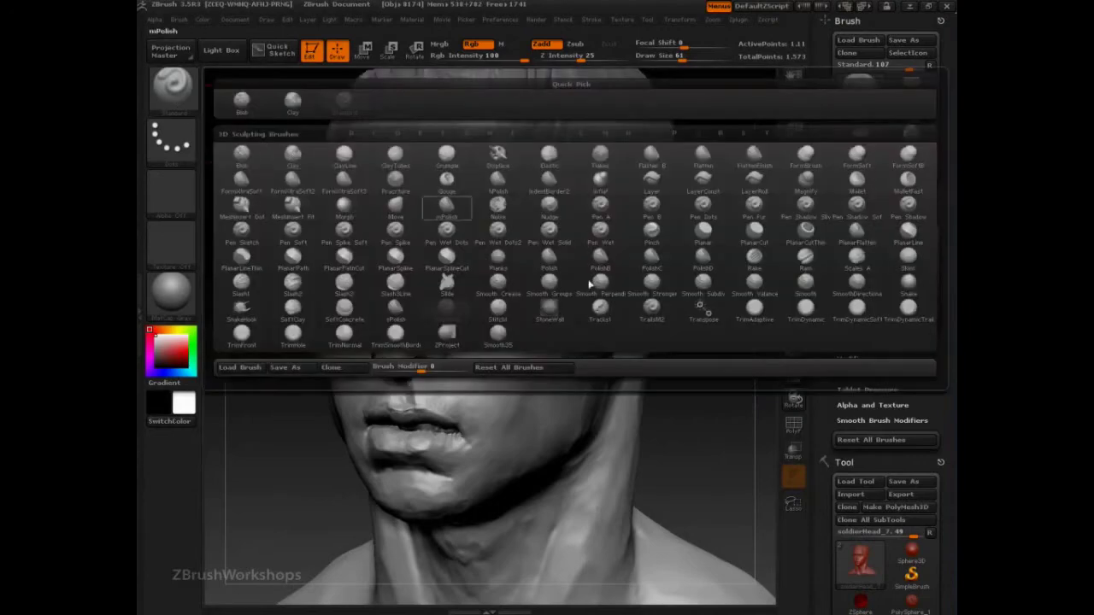
left_click(806, 312)
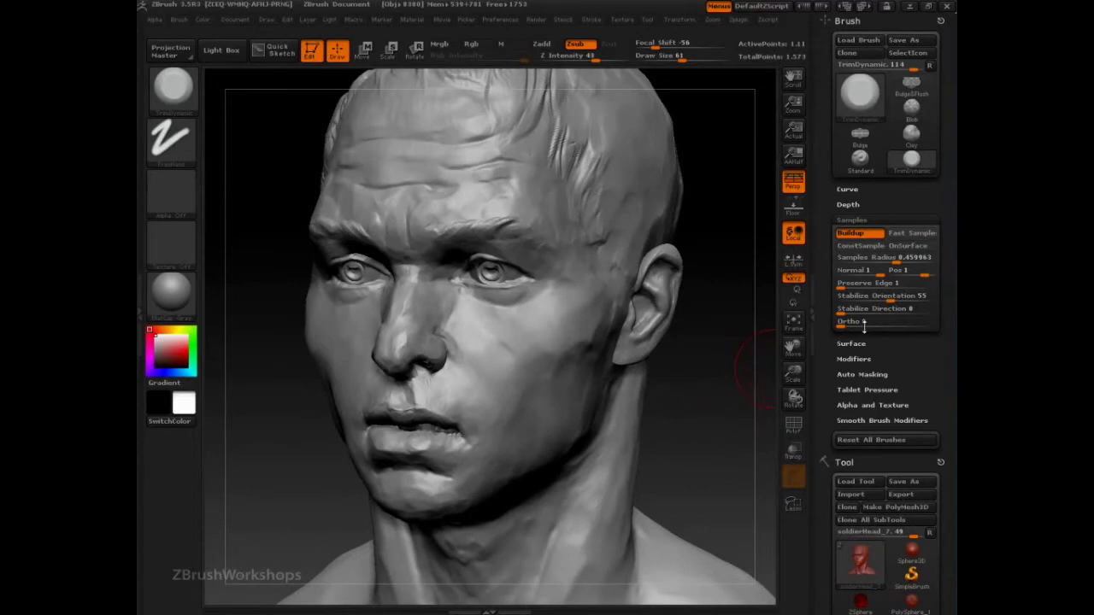
scroll(897, 342, "down", 1)
scroll(895, 336, "down", 10)
left_click(859, 391)
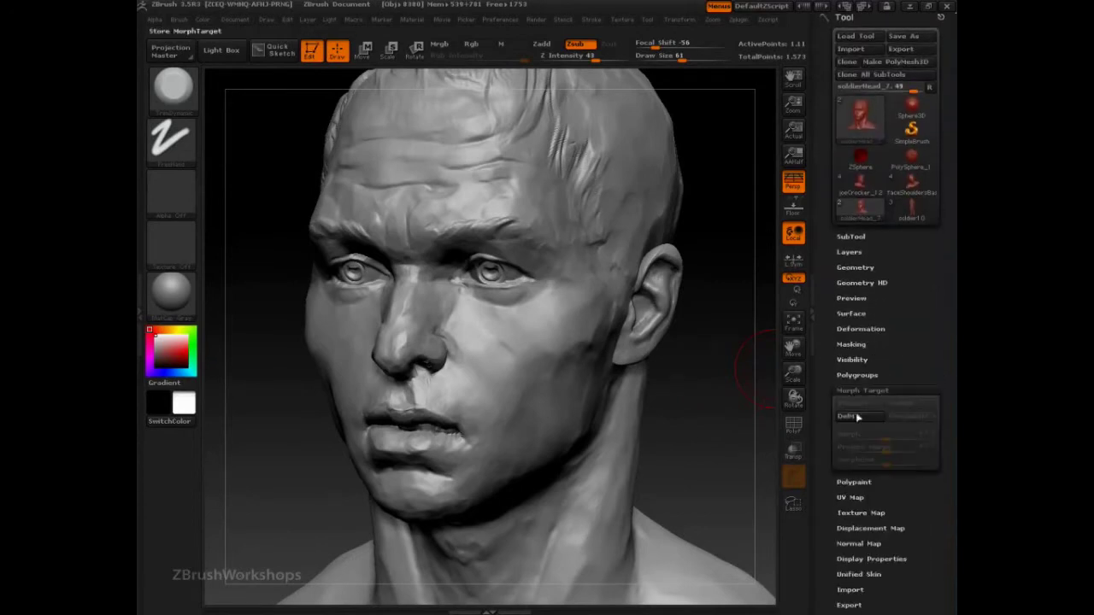
left_click(863, 402)
scroll(894, 453, "up", 10)
scroll(894, 453, "up", 9)
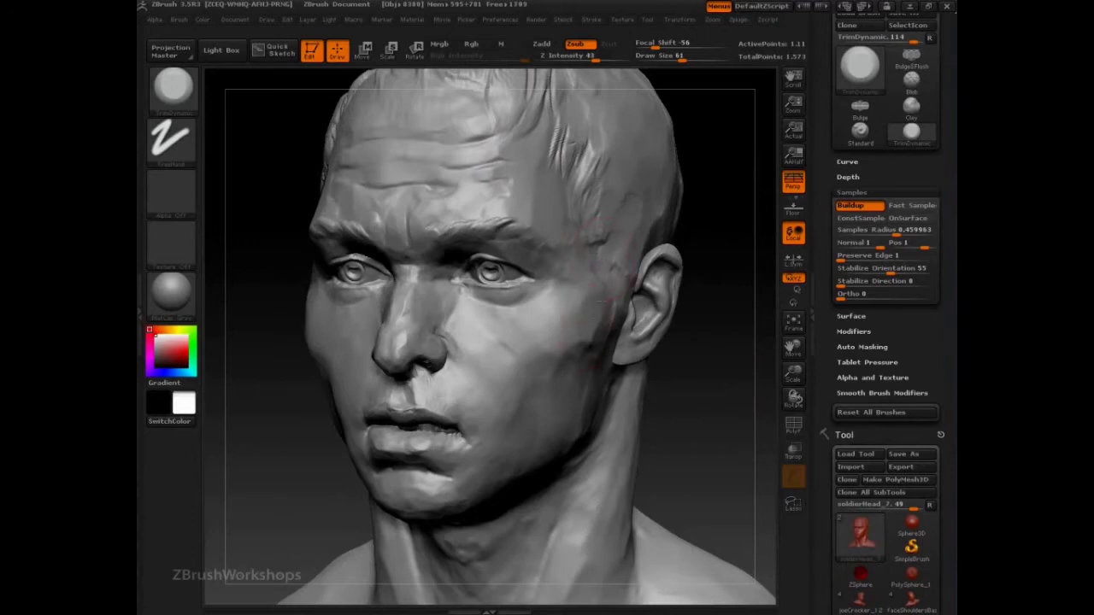
Switch to the faceShouldersBase bust and show a close side view of its face.
scroll(914, 370, "down", 5)
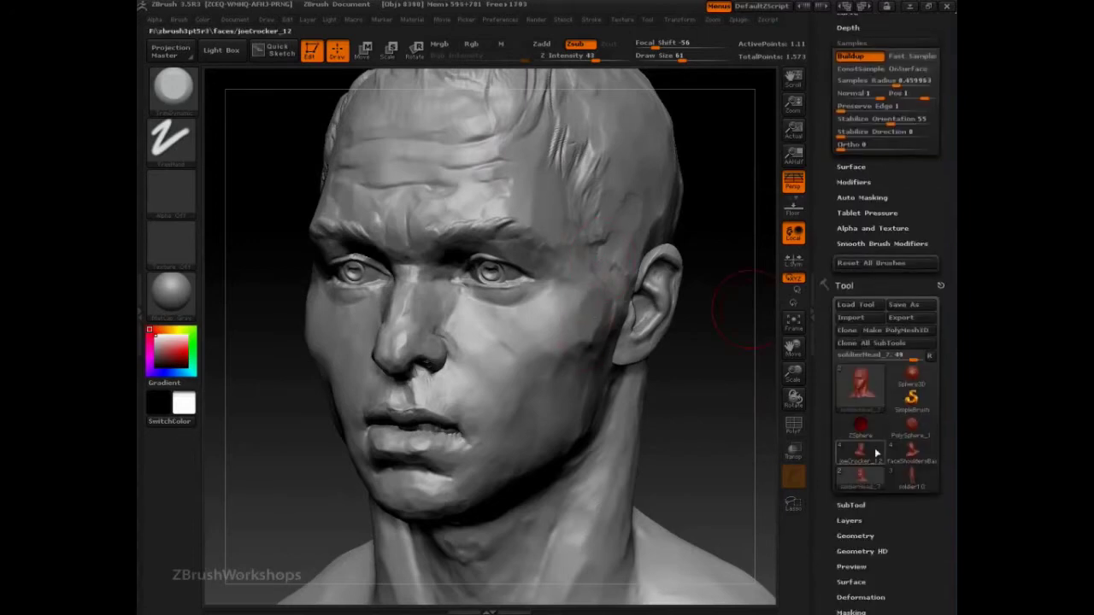
left_click(908, 454)
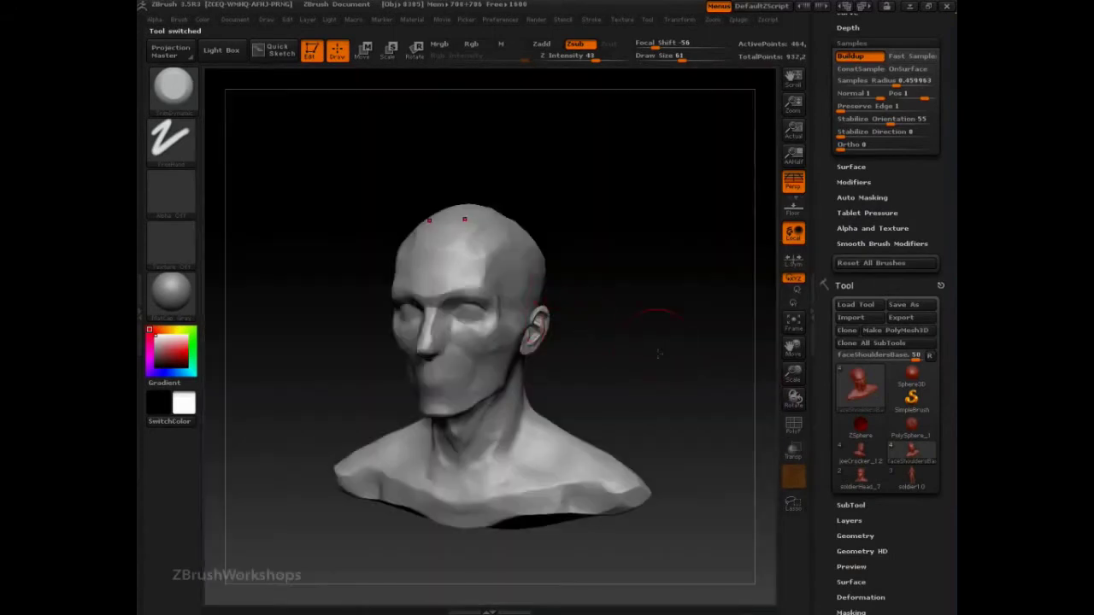
left_click_drag(659, 354, 709, 406)
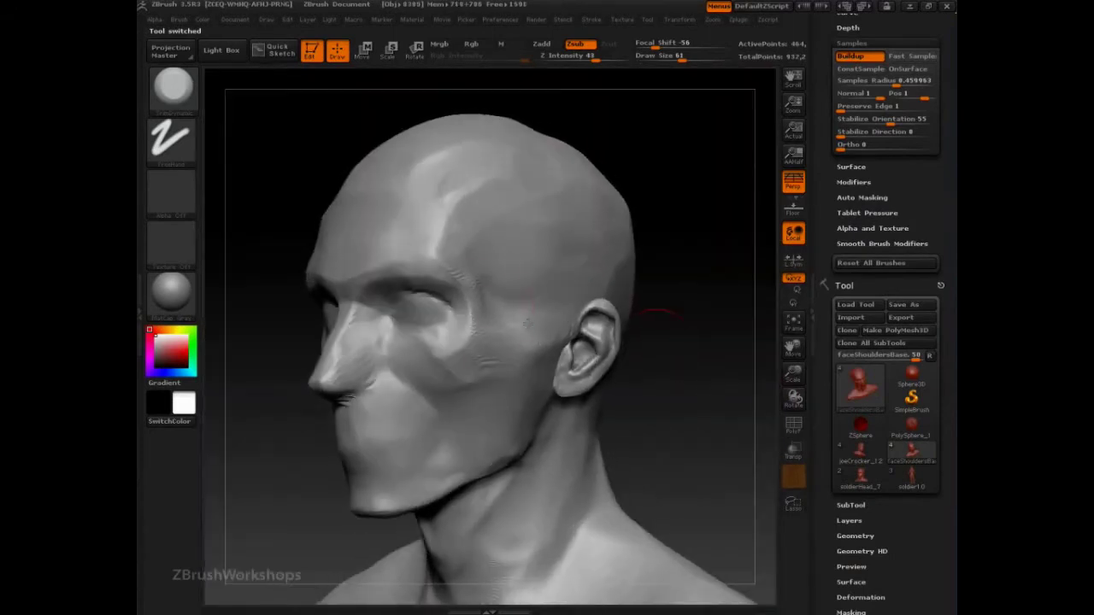
Build up a raised mass on the bust's cheek below the eye socket with the Clay brush.
key("b")
key("c")
key("l")
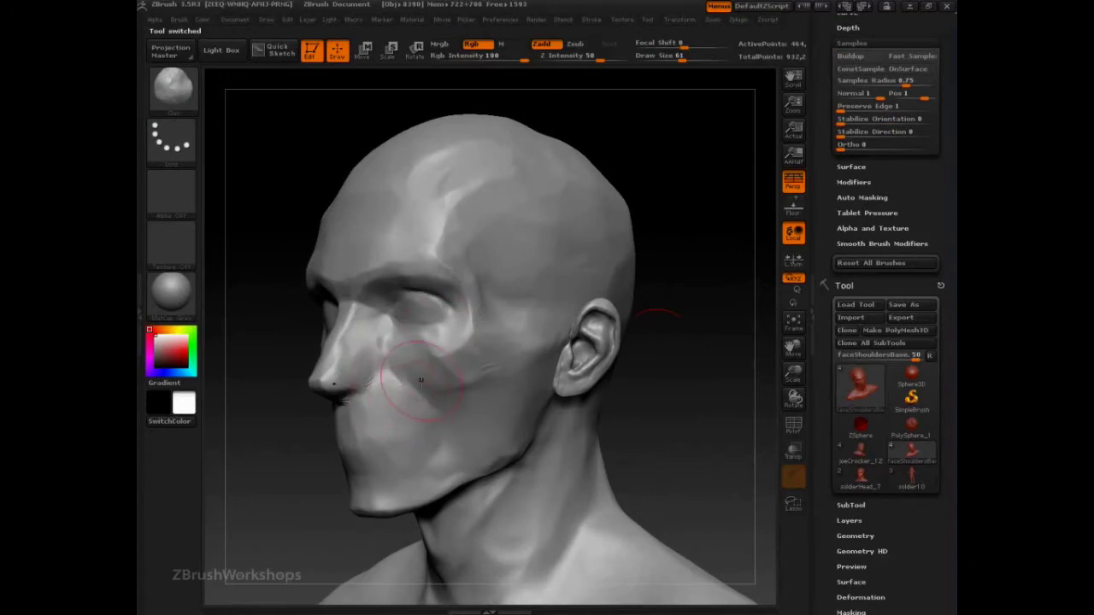
left_click_drag(424, 402, 432, 453)
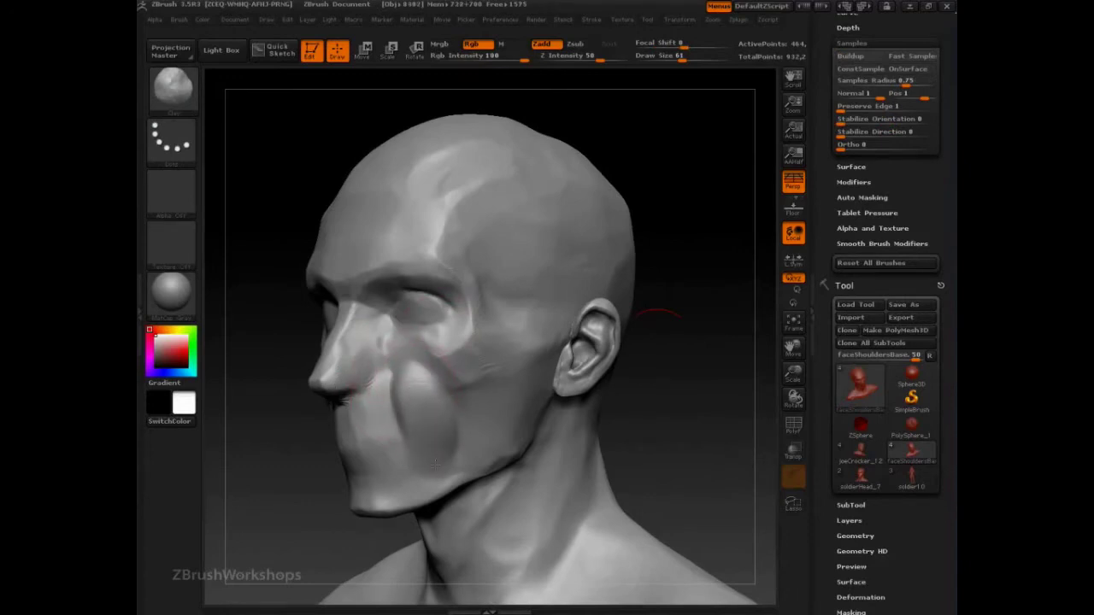
mouse_move(674, 405)
left_mouse_down()
mouse_move(675, 376)
mouse_move(731, 400)
left_mouse_up()
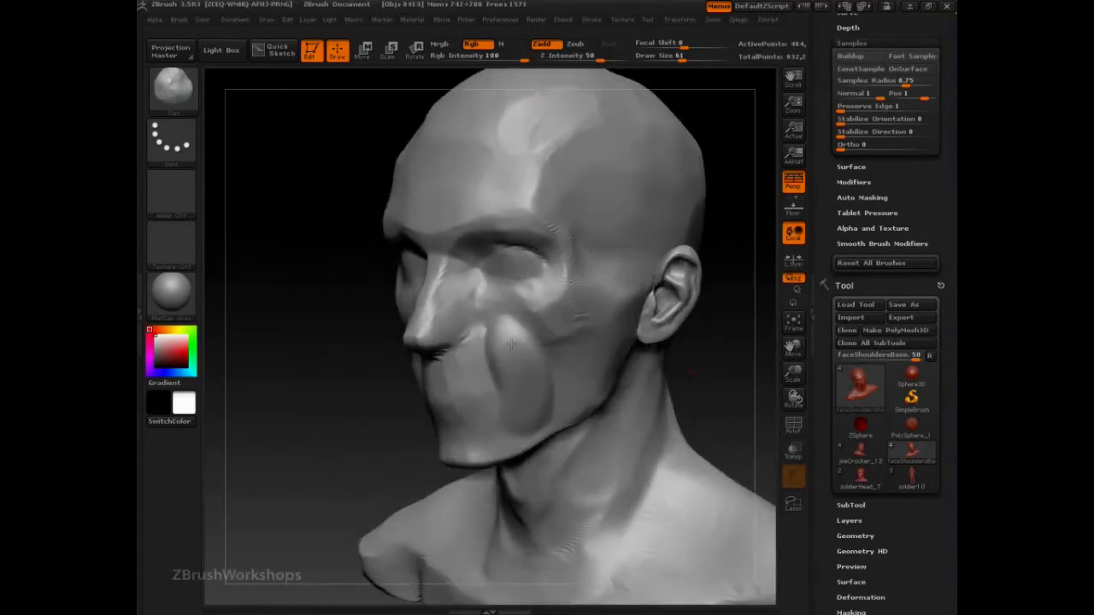
mouse_move(505, 346)
left_mouse_down()
mouse_move(510, 395)
mouse_move(487, 373)
mouse_move(495, 301)
mouse_move(510, 359)
mouse_move(539, 394)
left_mouse_up()
Flatten the built-up cheek and the area around the mouth into broad planes with the TrimDynamic brush.
key("shift")
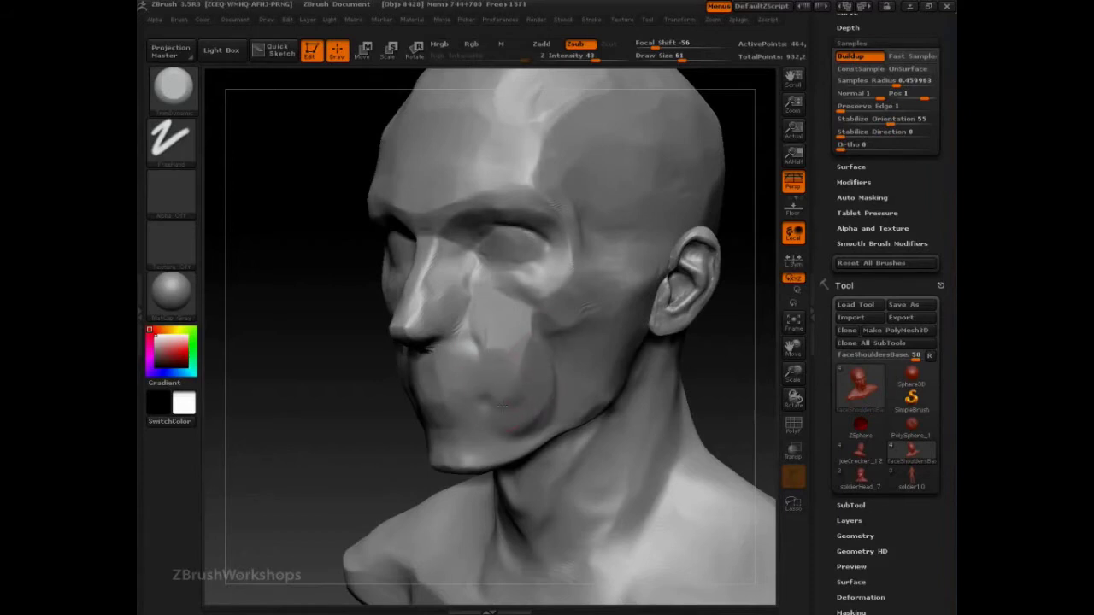
left_click_drag(565, 376, 558, 358)
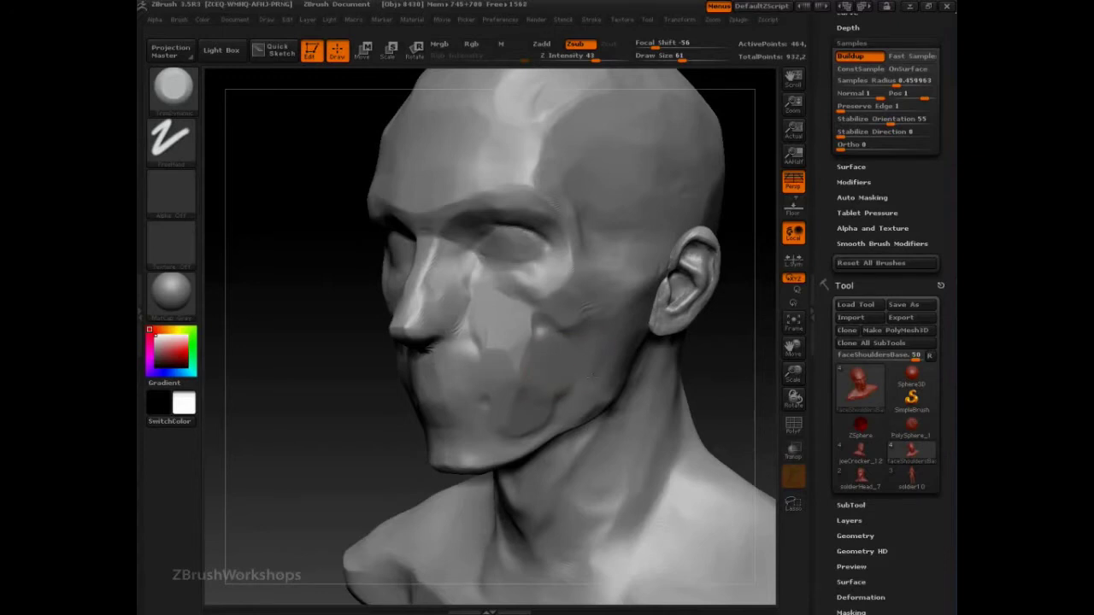
mouse_move(543, 346)
left_mouse_down("shift")
mouse_move(534, 332)
mouse_move(530, 346)
mouse_move(547, 333)
mouse_move(496, 330)
left_mouse_up("shift")
left_click_drag(566, 344, 568, 323, "shift")
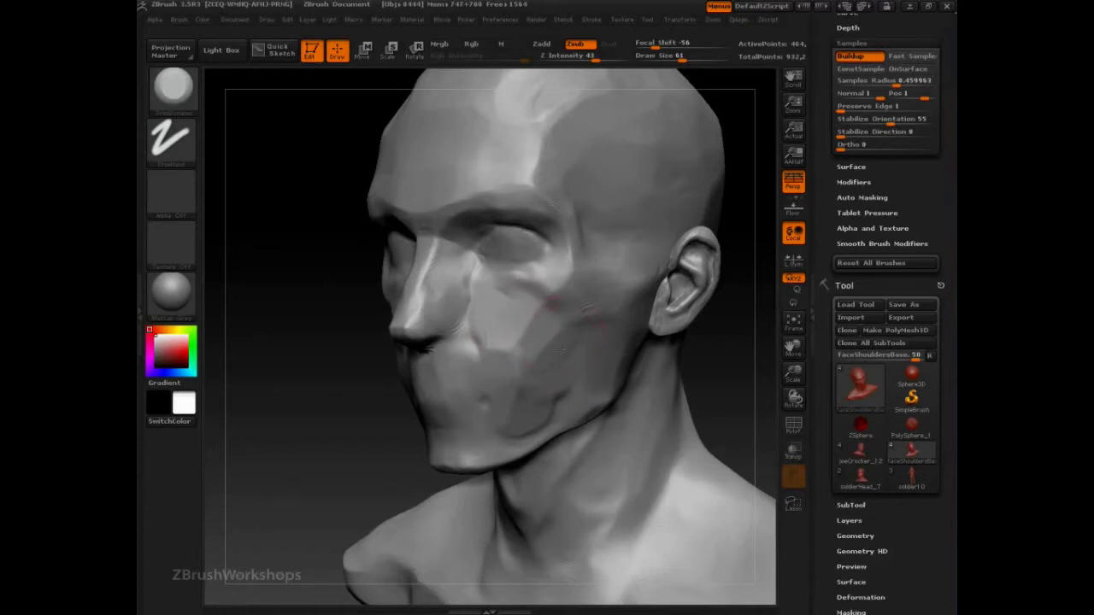
mouse_move(406, 405)
left_mouse_down("shift")
mouse_move(393, 412)
mouse_move(389, 386)
left_mouse_up("shift")
left_click_drag(416, 331, 412, 345)
mouse_move(458, 380)
left_mouse_down()
mouse_move(444, 369)
mouse_move(439, 391)
mouse_move(459, 372)
left_mouse_up()
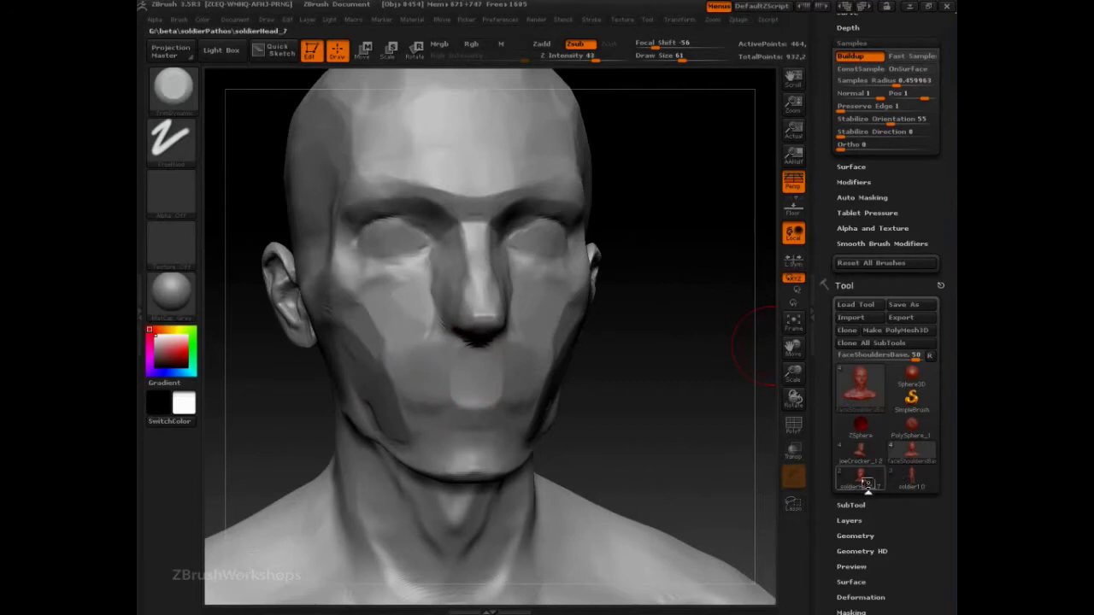
Switch back to the soldierHead_7 model and set the TrimDynamic brush's Samples Radius to 2.
left_click(861, 478)
key("f")
key("f")
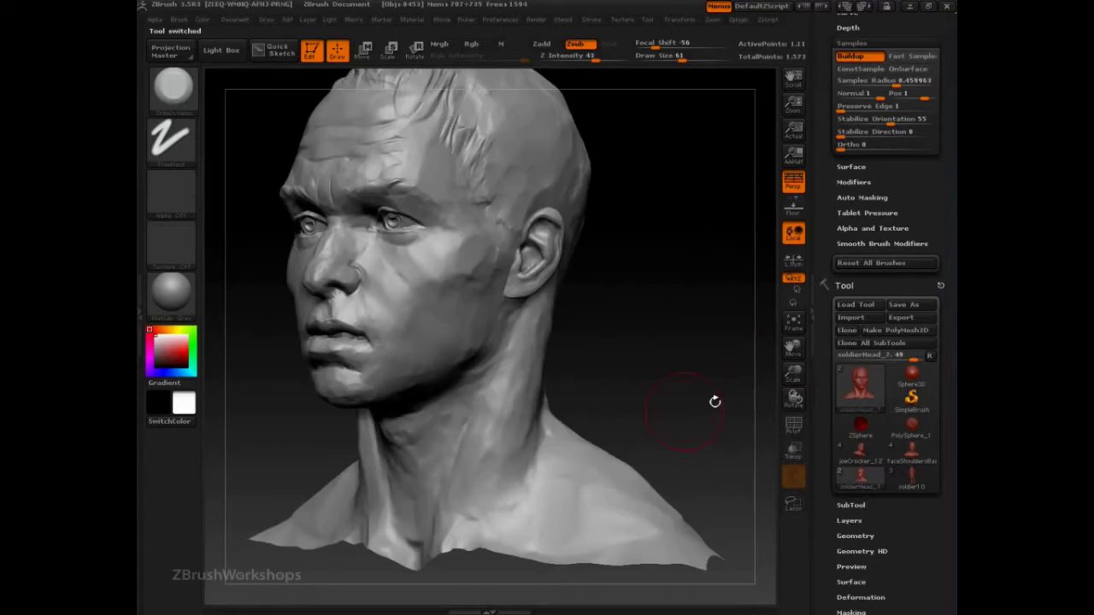
left_click_drag(897, 82, 933, 79)
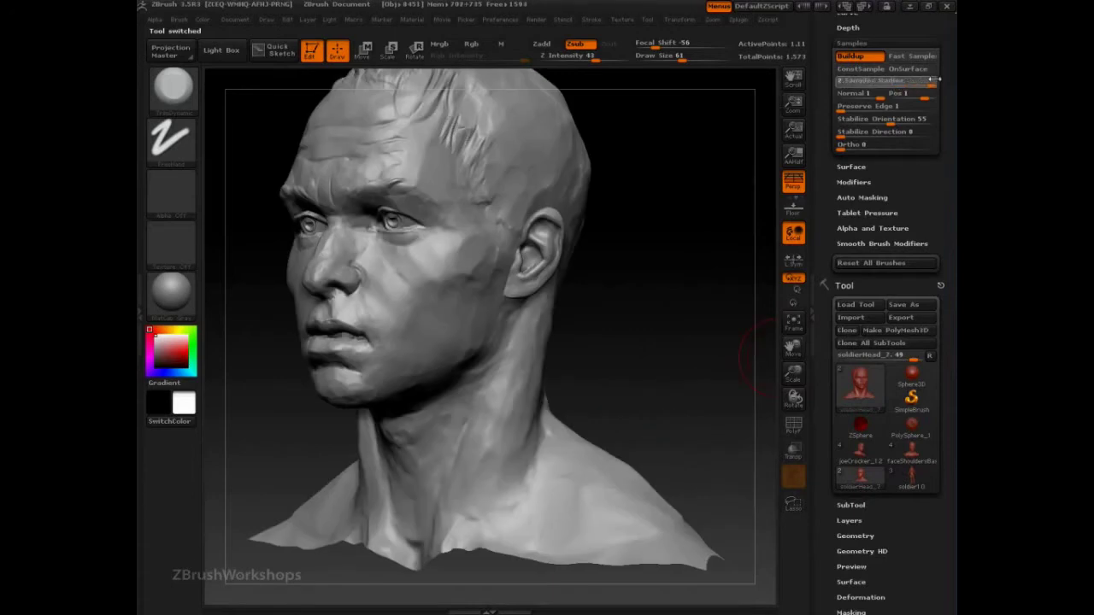
Try flattening the forehead wrinkles and the brow ridge with the TrimDynamic brush, and undo the strokes.
left_click_drag(691, 221, 695, 214)
left_click_drag(705, 316, 693, 218)
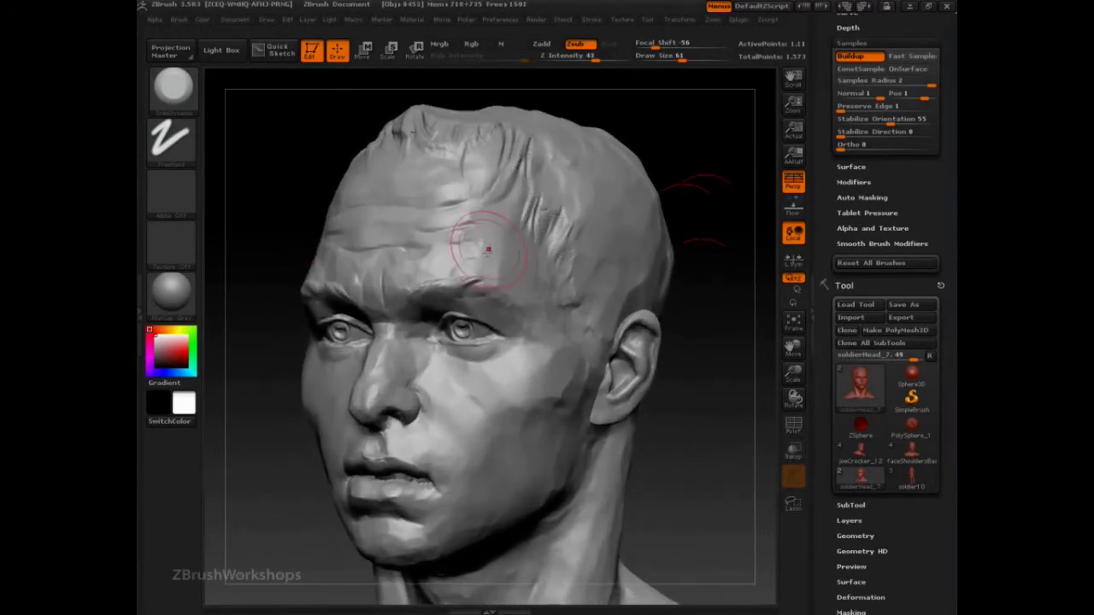
mouse_move(481, 182)
left_mouse_down()
mouse_move(440, 256)
mouse_move(432, 175)
mouse_move(406, 257)
mouse_move(421, 180)
mouse_move(413, 198)
mouse_move(400, 190)
left_mouse_up()
mouse_move(485, 252)
left_mouse_down()
mouse_move(482, 208)
mouse_move(501, 191)
mouse_move(496, 213)
left_mouse_up()
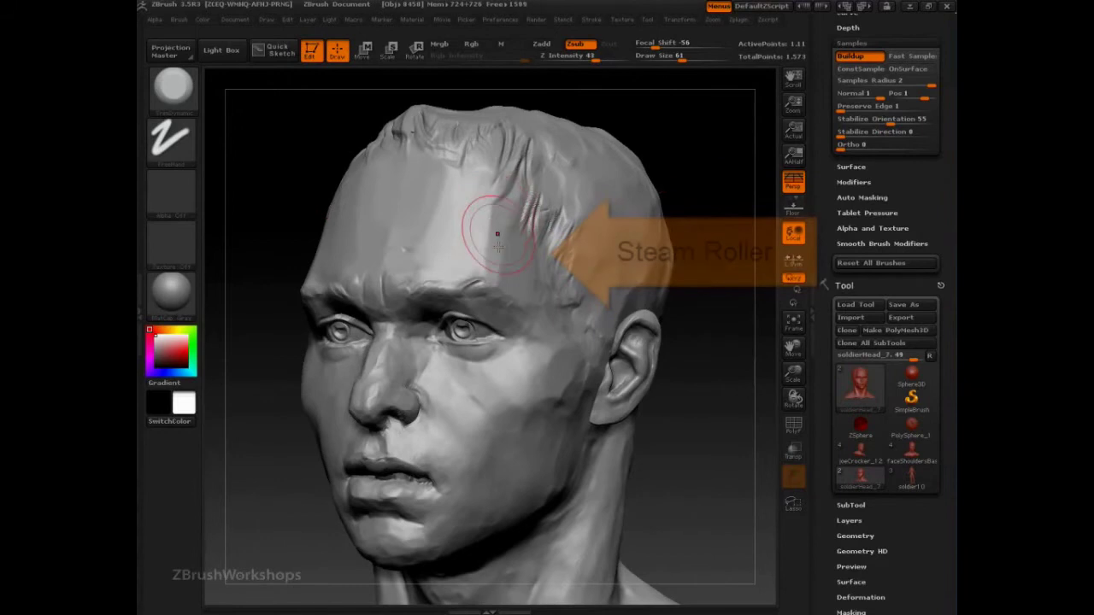
mouse_move(506, 302)
left_mouse_down()
mouse_move(484, 291)
mouse_move(382, 285)
left_mouse_up()
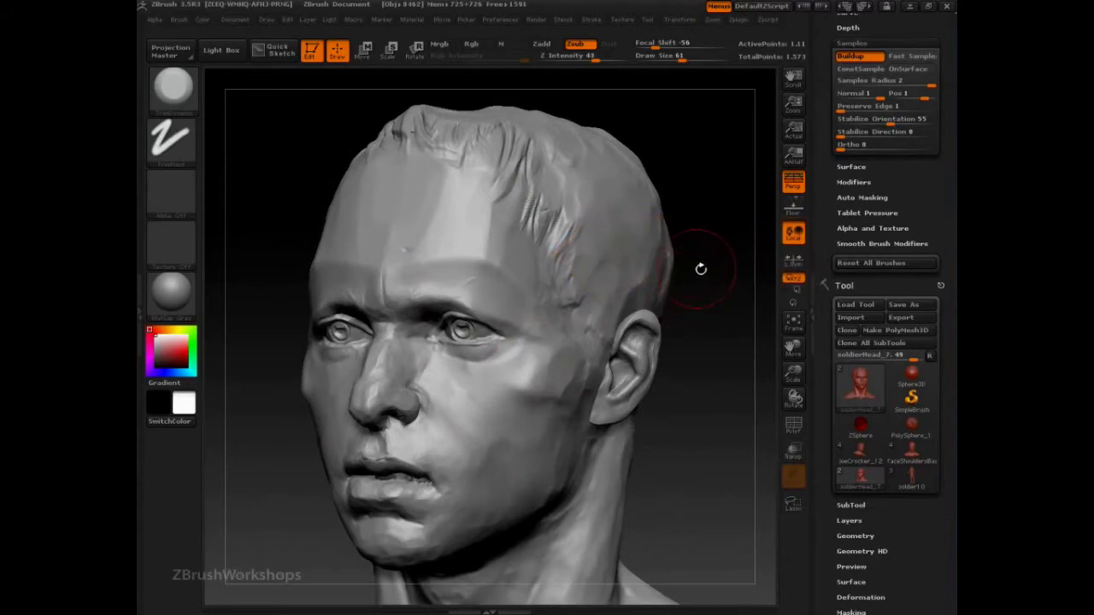
key("ctrl+z")
key("ctrl+z")
key("ctrl+z")
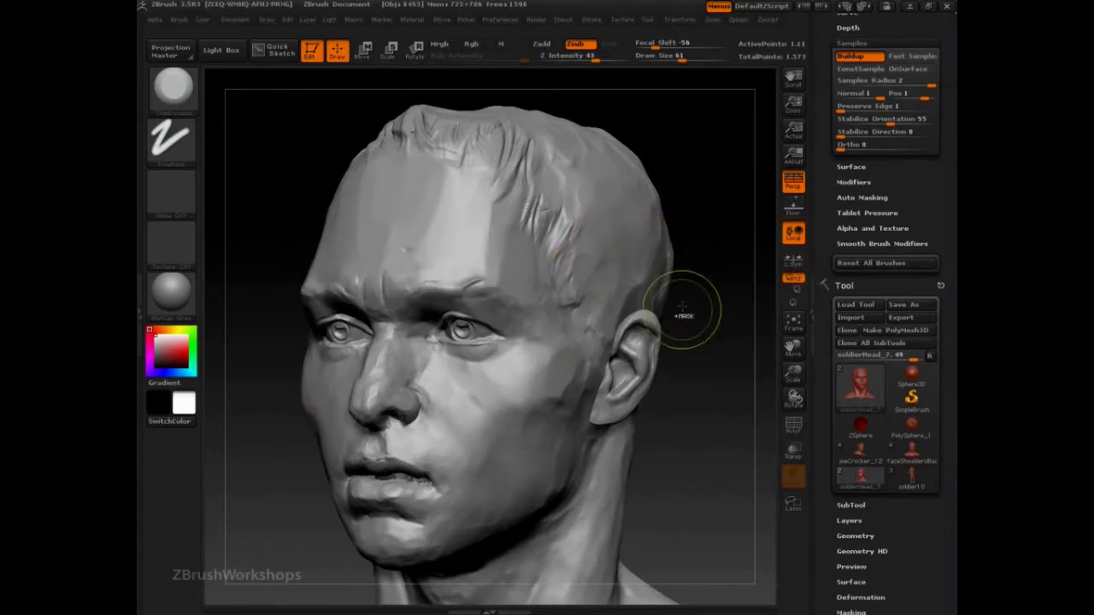
Set Samples Radius to 0 and draw size to 63, and trim the temple hairline and upper forehead with TrimDynamic.
left_click(874, 81)
type("0")
key("Return")
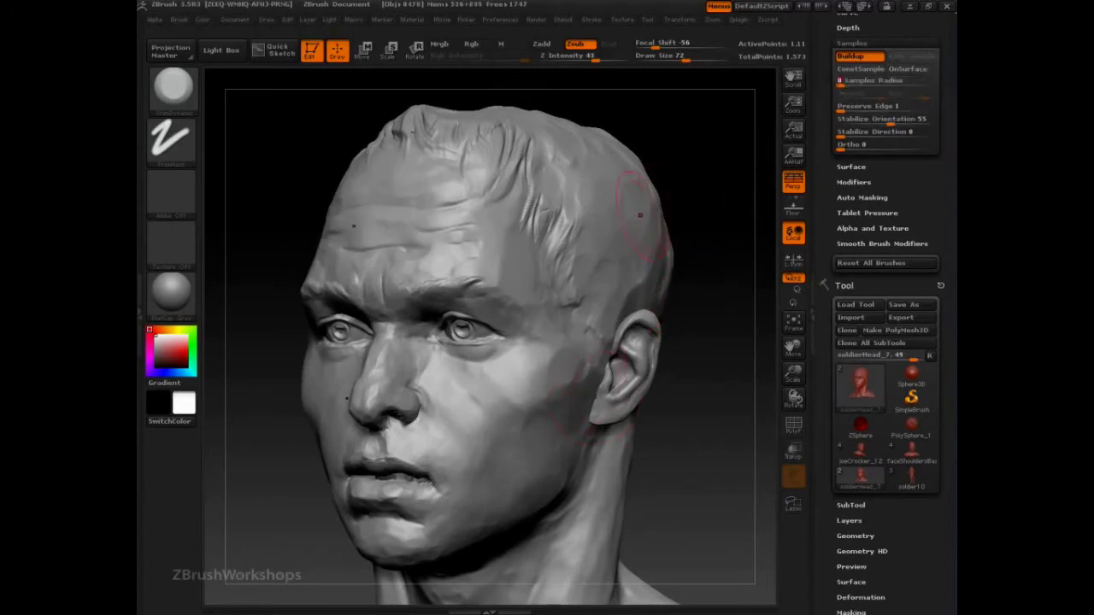
key("s")
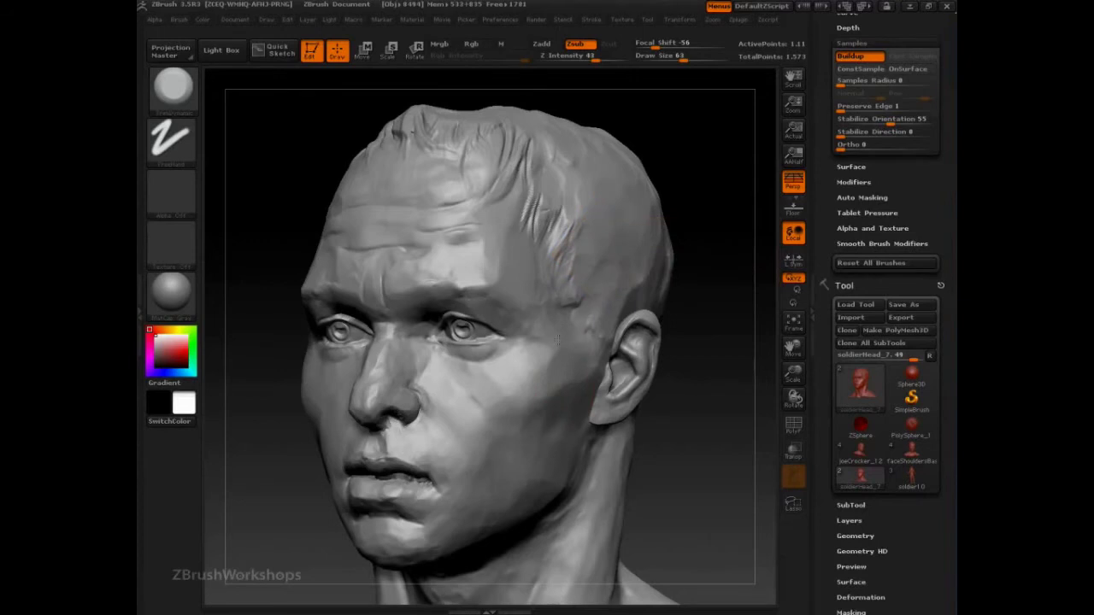
left_click_drag(545, 243, 528, 214)
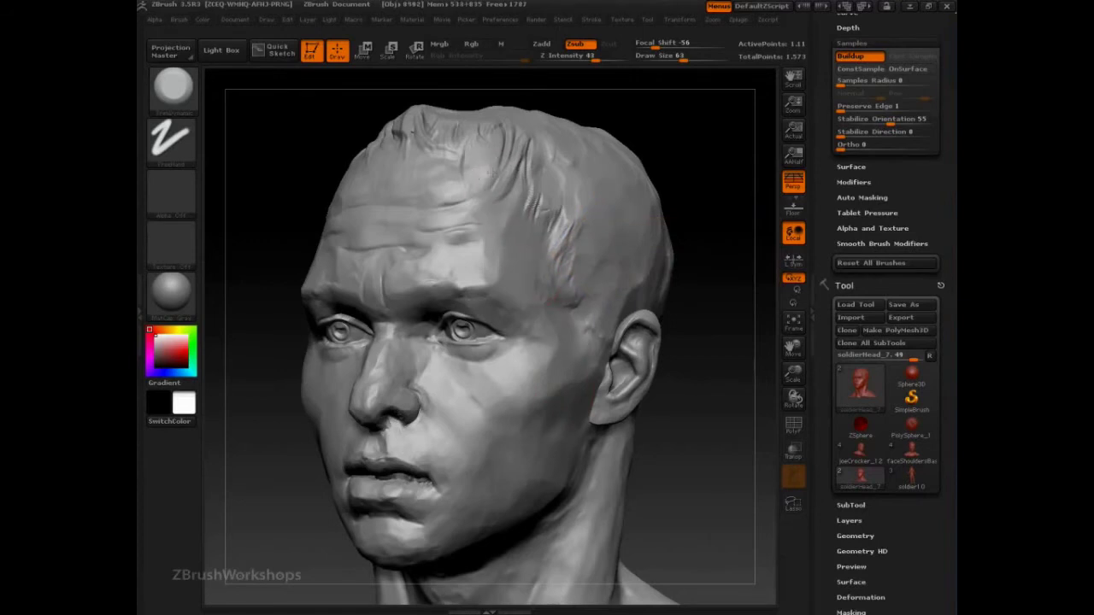
left_click_drag(452, 173, 437, 159)
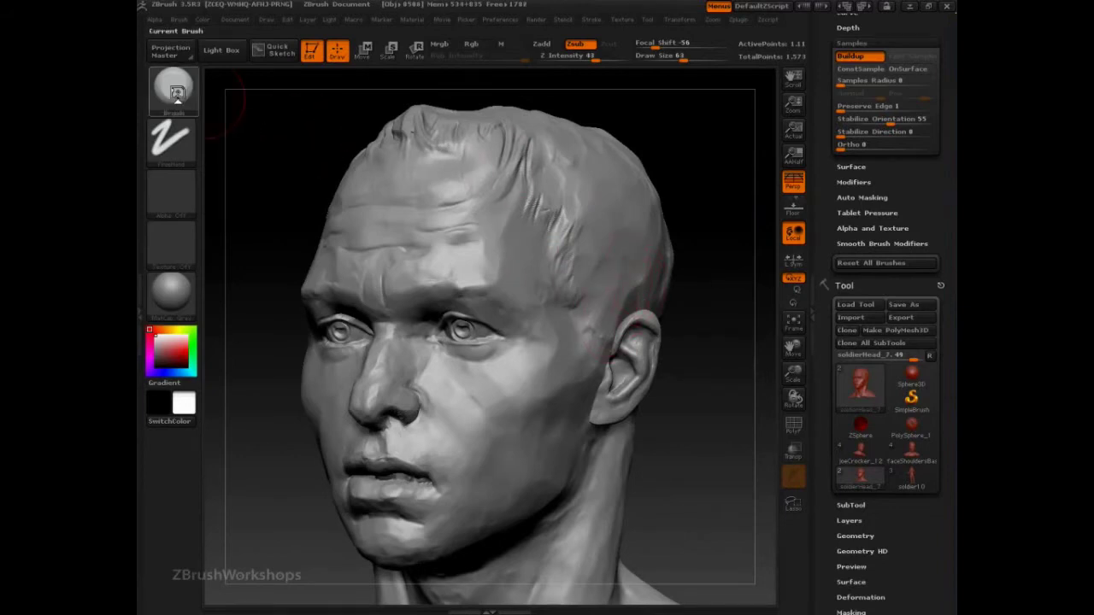
Compare the Picker orientation settings of the TrimAdaptive and TrimDynamic brushes, leaving TrimAdaptive active.
left_click(173, 86)
left_click(761, 317)
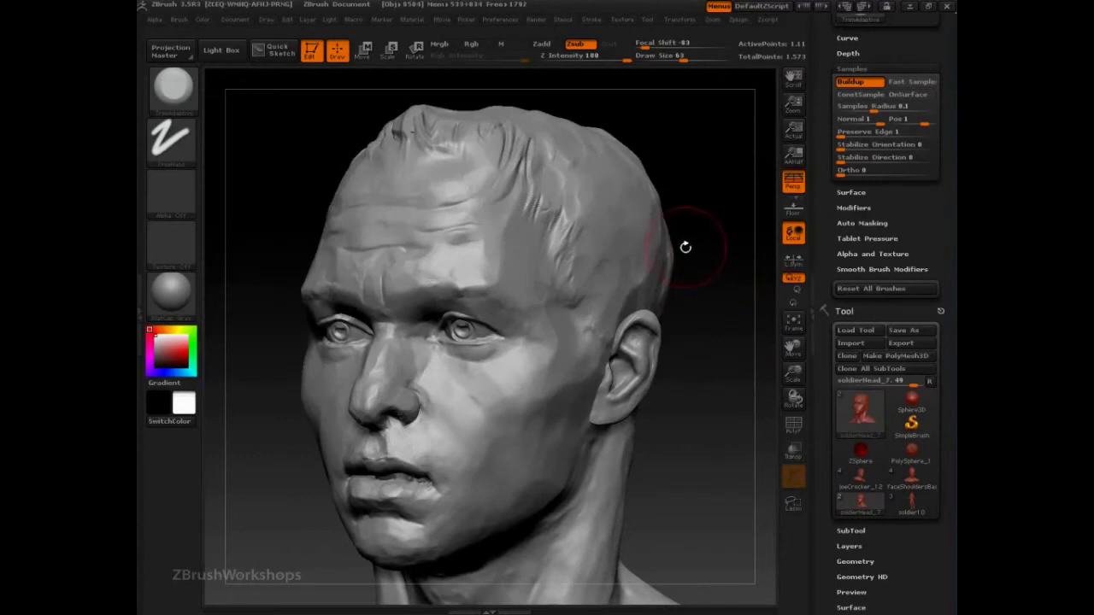
left_click(466, 21)
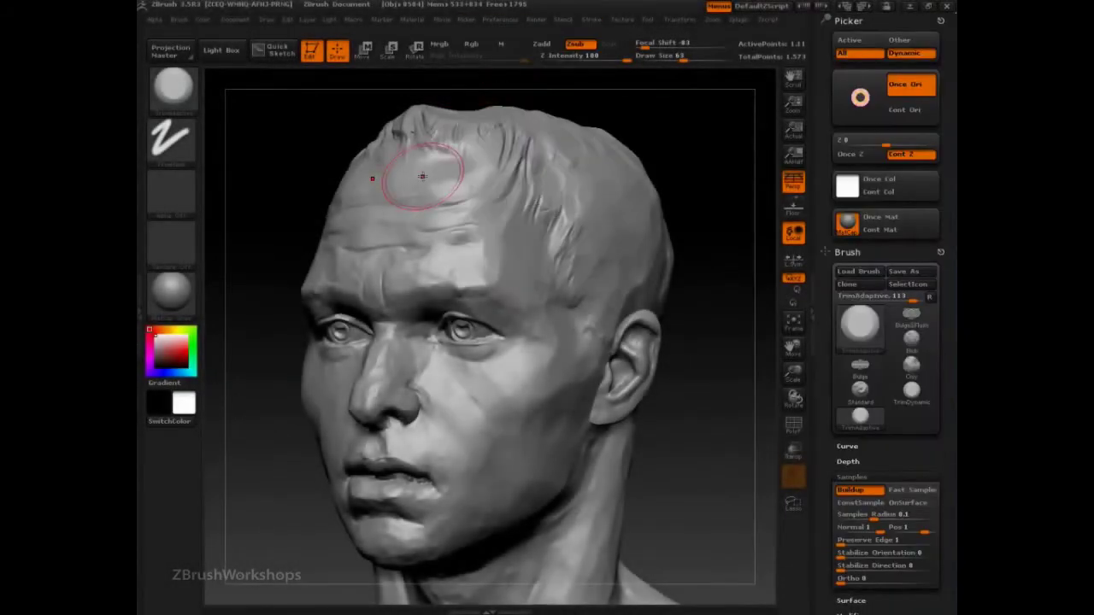
left_click(174, 87)
left_click(805, 310)
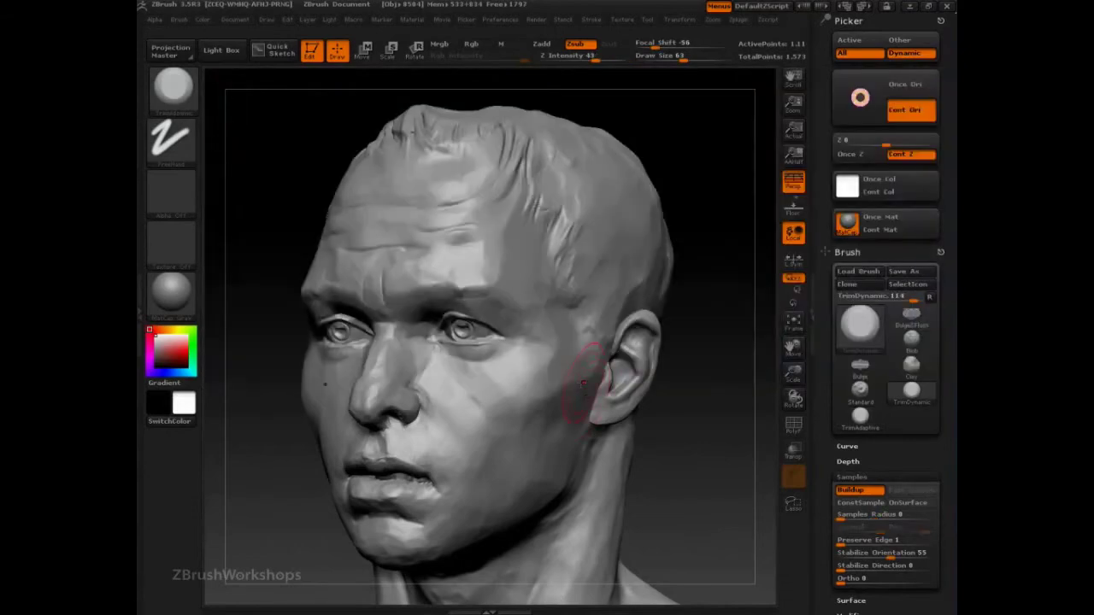
left_click(902, 117)
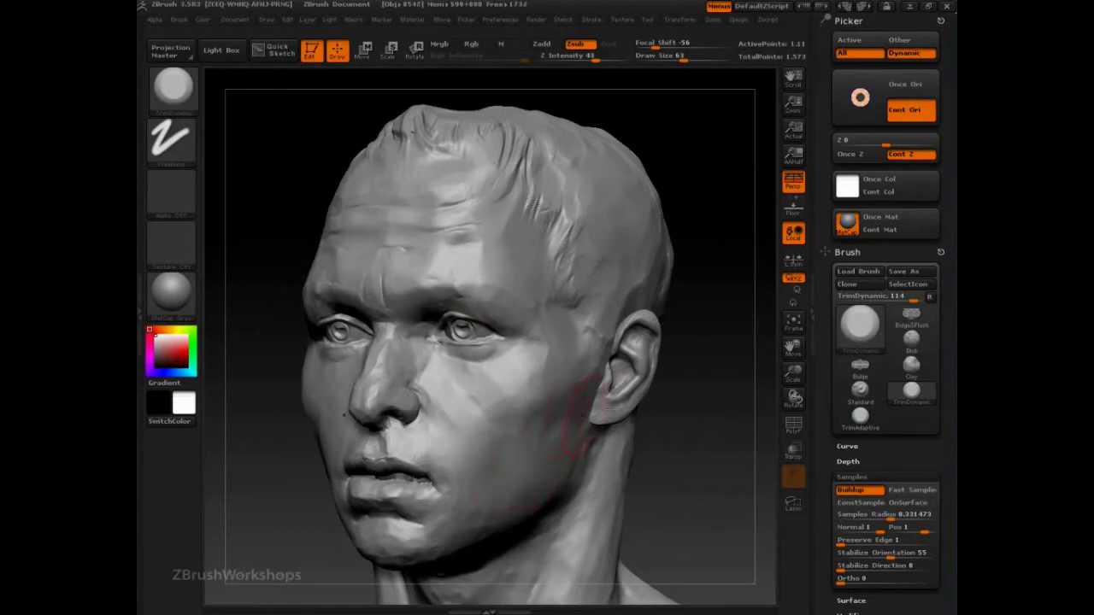
left_click(172, 89)
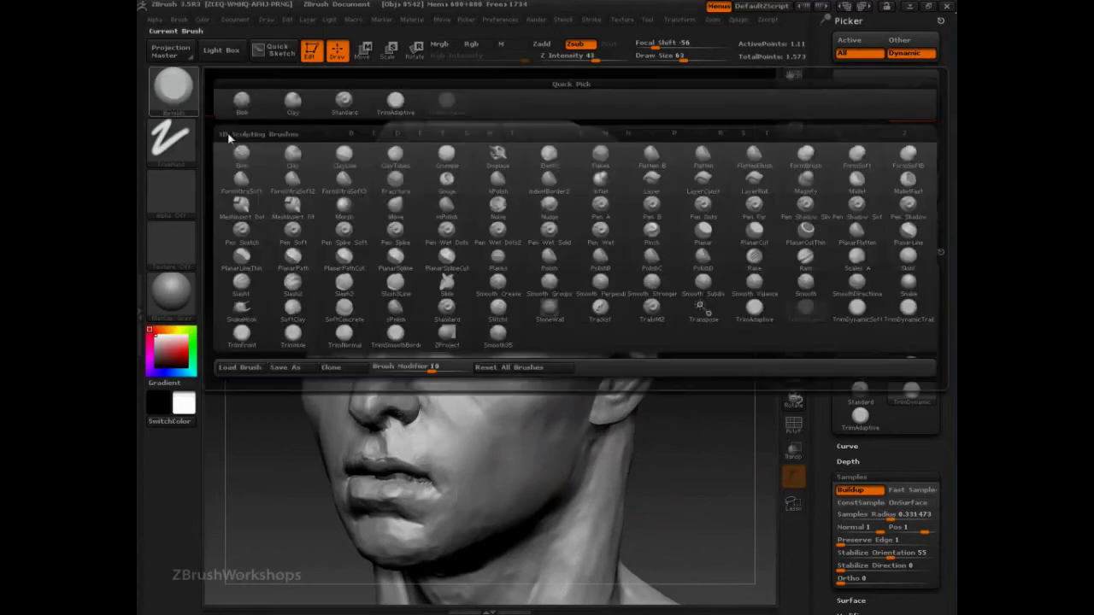
left_click(755, 309)
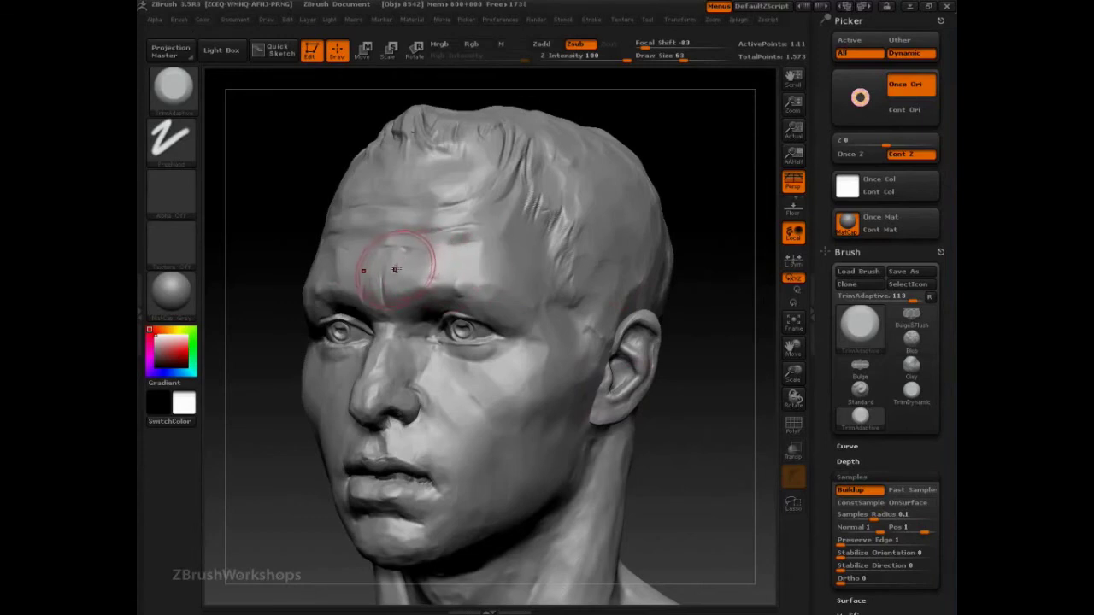
Try cutting flat vertical planes into the forehead with the TrimAdaptive brush, and undo the strokes.
left_click_drag(395, 266, 417, 166)
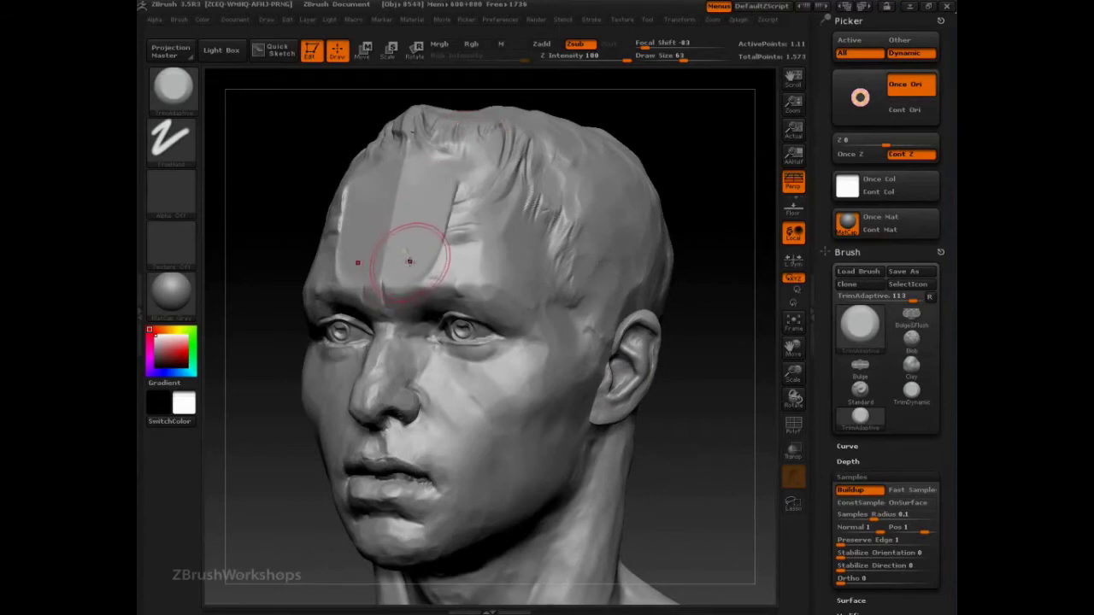
mouse_move(411, 255)
left_mouse_down()
mouse_move(433, 151)
mouse_move(420, 183)
mouse_move(424, 232)
mouse_move(439, 151)
mouse_move(425, 245)
mouse_move(450, 244)
mouse_move(438, 259)
mouse_move(461, 235)
mouse_move(462, 170)
left_mouse_up()
key("ctrl+z")
key("ctrl+z")
Set the draw size to 45, test one TrimAdaptive stroke from the brow up to the hairline, and undo it.
key("s")
mouse_move(466, 244)
left_mouse_down()
mouse_move(454, 245)
mouse_move(486, 123)
left_mouse_up()
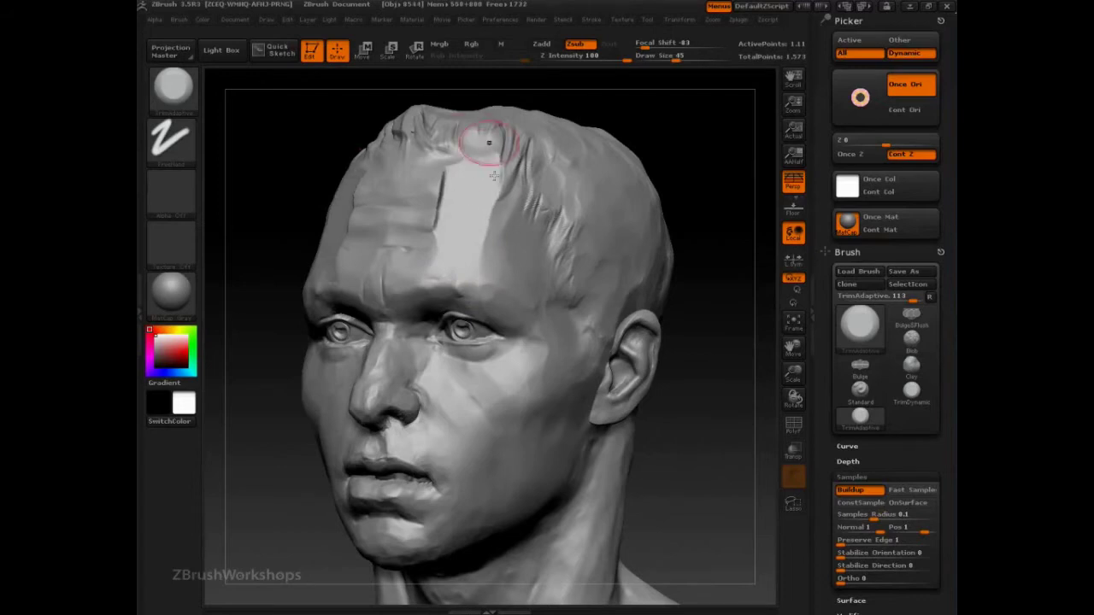
key("ctrl+z")
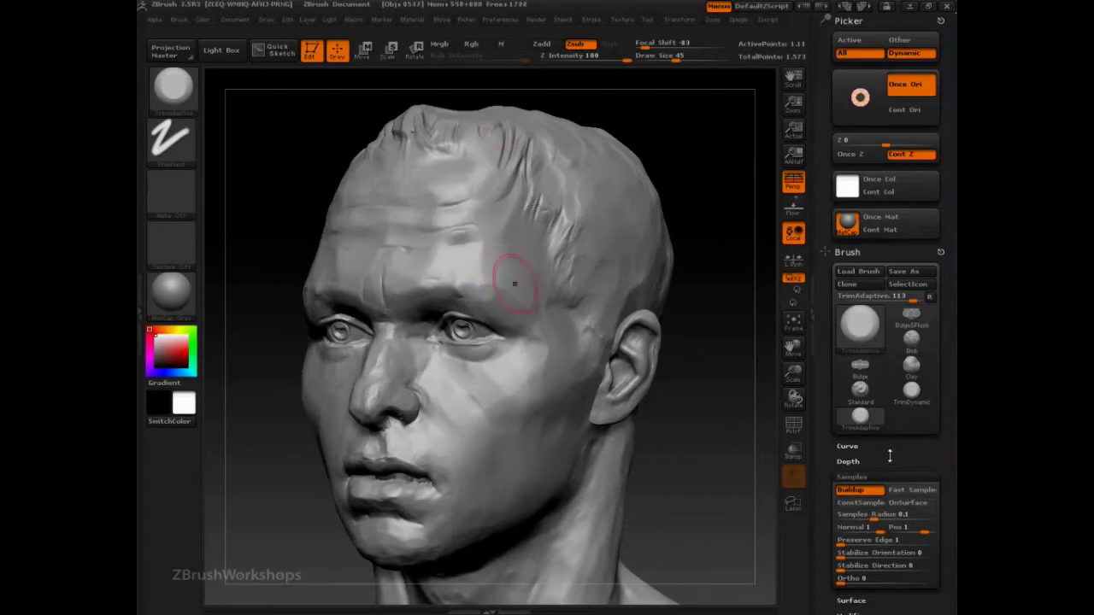
Trim notches across the raised brow band and onto the visor of the soldier's helmet with the TrimAdaptive brush, undoing the first stroke.
left_click_drag(896, 425, 920, 318)
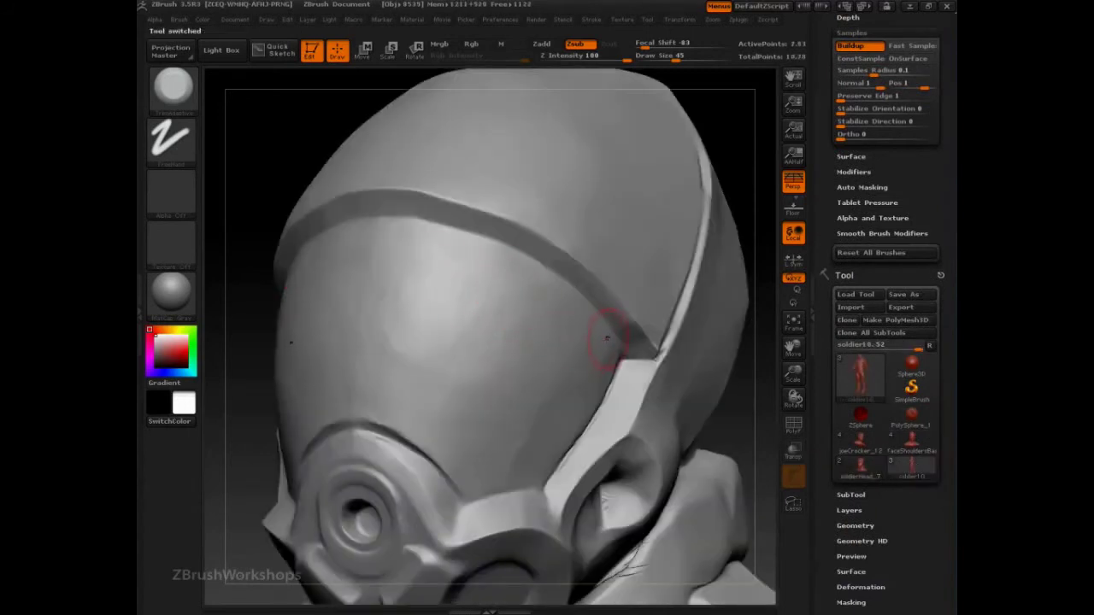
left_click_drag(602, 340, 594, 325)
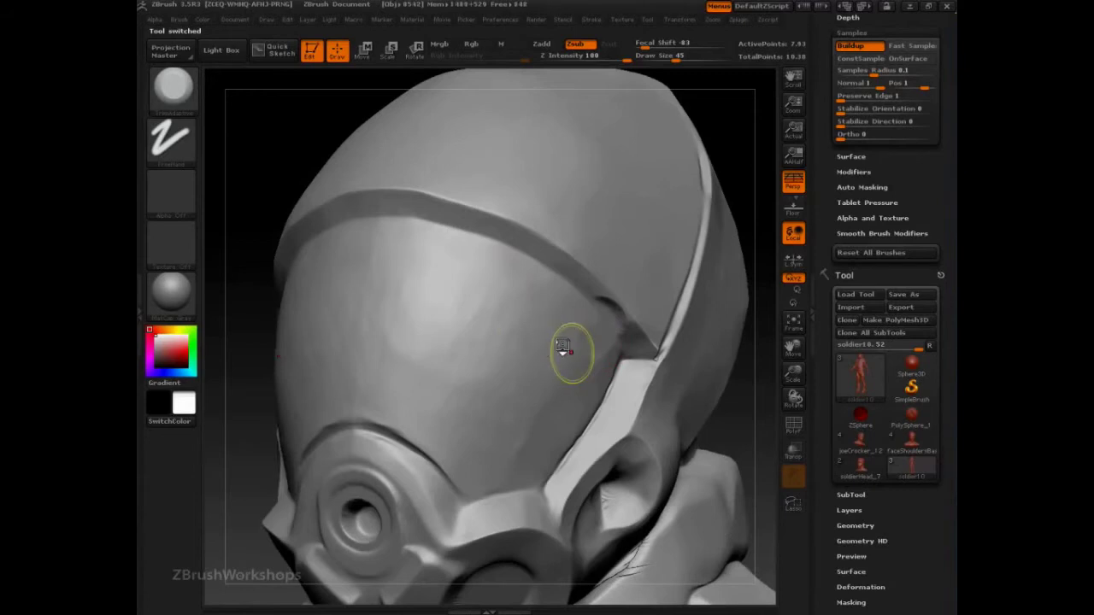
key("ctrl+z")
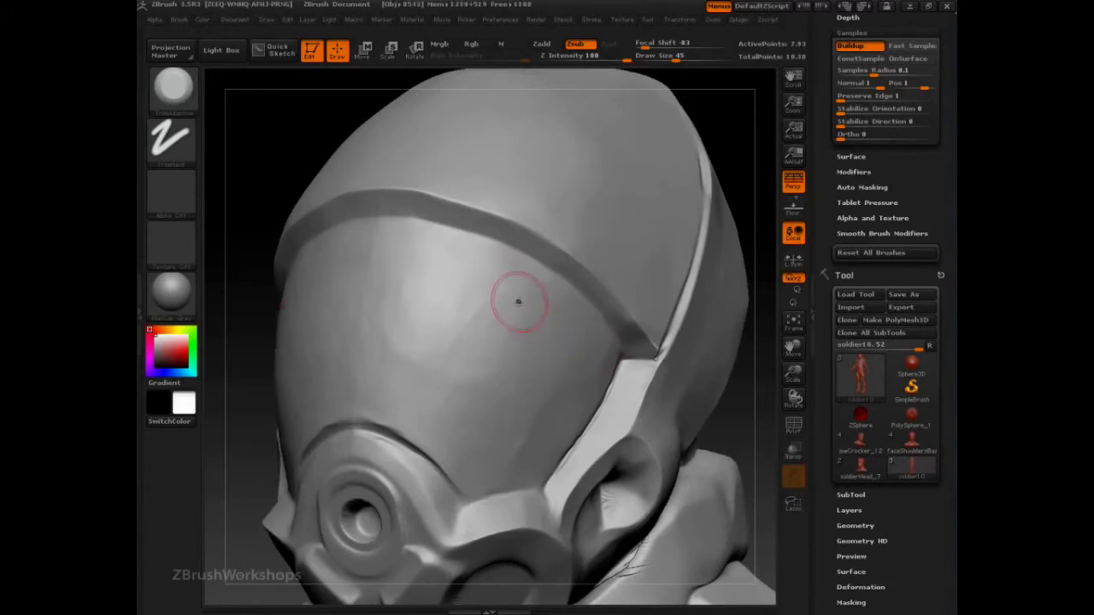
left_click_drag(520, 280, 538, 245)
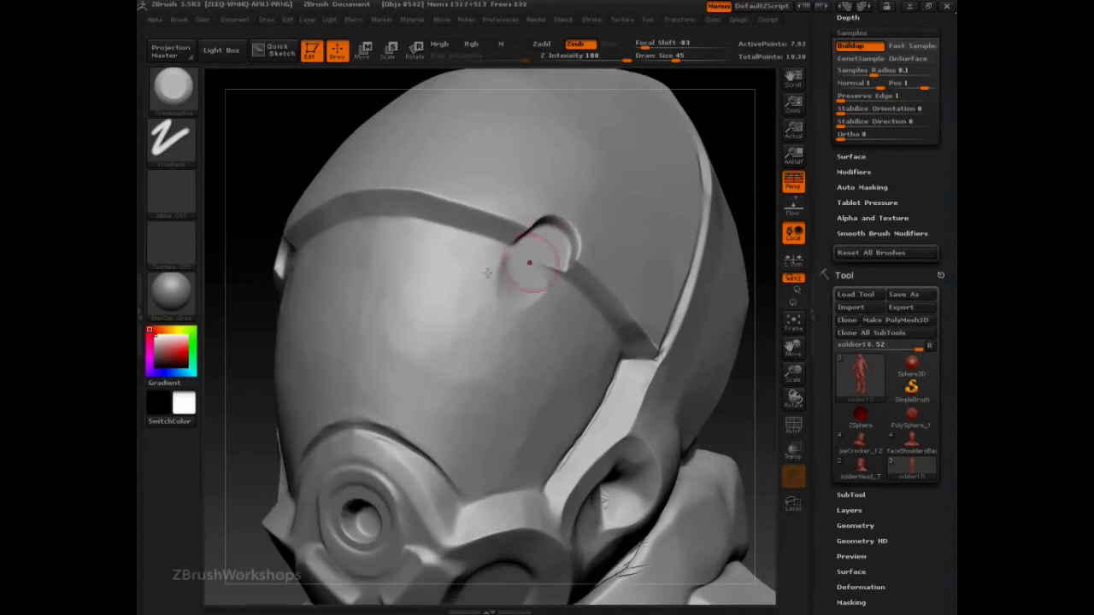
mouse_move(410, 234)
left_mouse_down()
mouse_move(431, 198)
mouse_move(449, 222)
left_mouse_up()
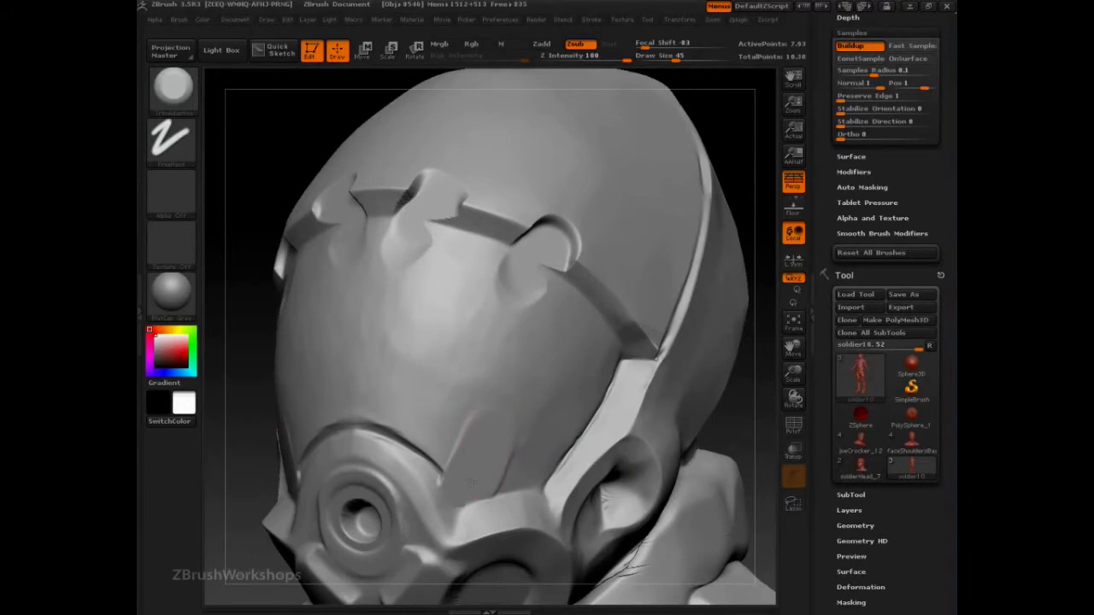
Cut mirrored curved edges down both sides of the soldier's upper chest with TrimAdaptive, and inspect the Focal Shift setting.
mouse_move(742, 422)
left_mouse_down("shift")
mouse_move(720, 421)
mouse_move(624, 329)
mouse_move(740, 347)
mouse_move(724, 389)
mouse_move(708, 379)
mouse_move(718, 374)
mouse_move(690, 389)
mouse_move(684, 438)
left_mouse_up("shift")
mouse_move(342, 514)
left_mouse_down()
mouse_move(291, 342)
mouse_move(340, 185)
mouse_move(339, 81)
left_mouse_up()
left_click_drag(608, 402, 585, 313, "alt")
left_click_drag(654, 289, 502, 387)
left_click_drag(288, 374, 351, 402)
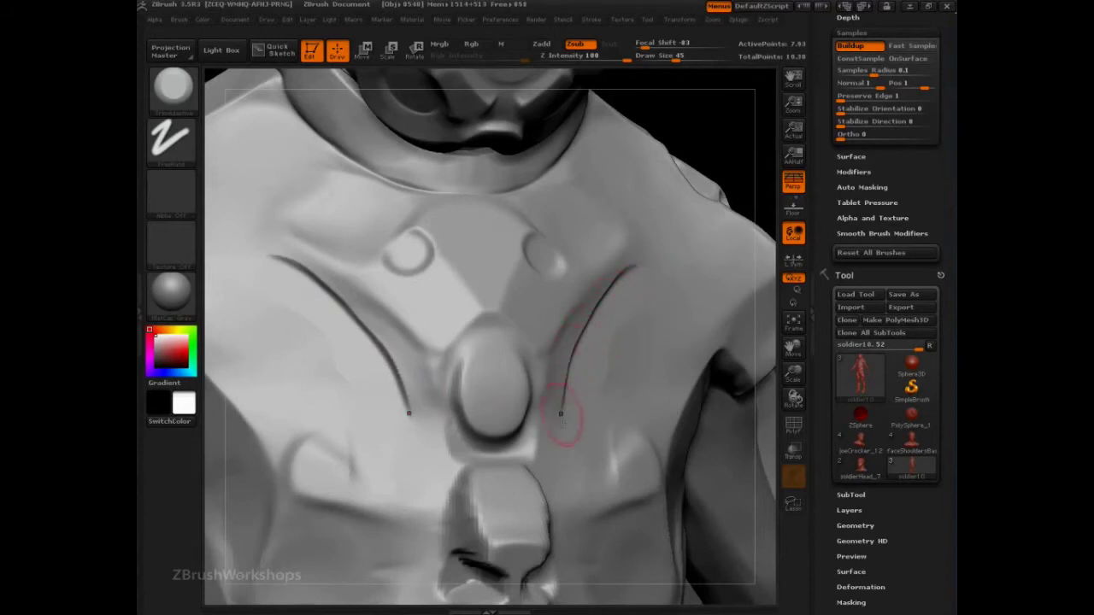
left_click(658, 43)
type("0")
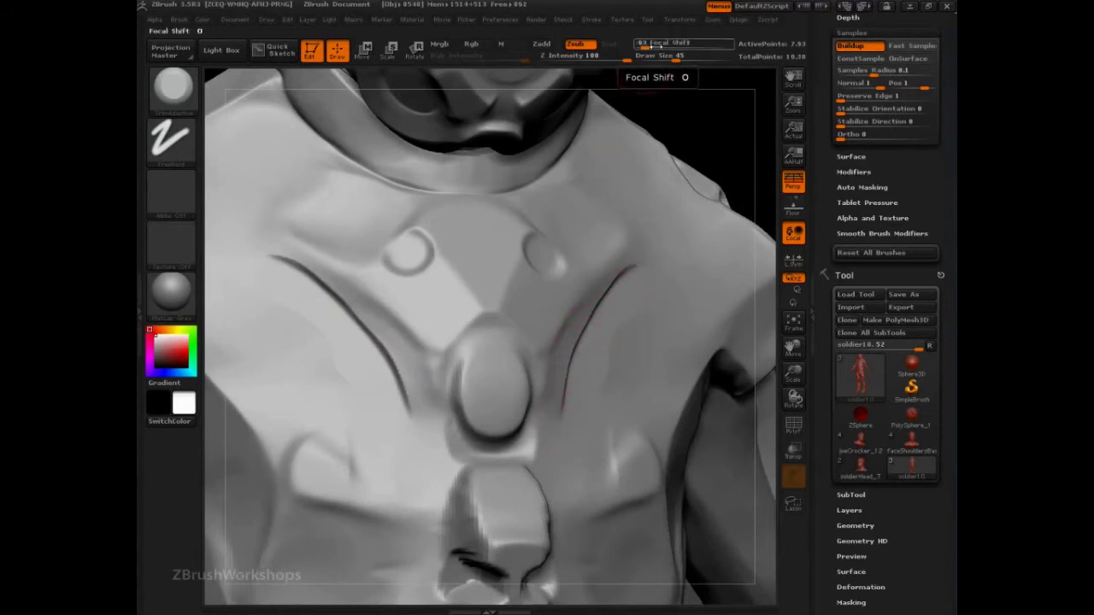
key("Return")
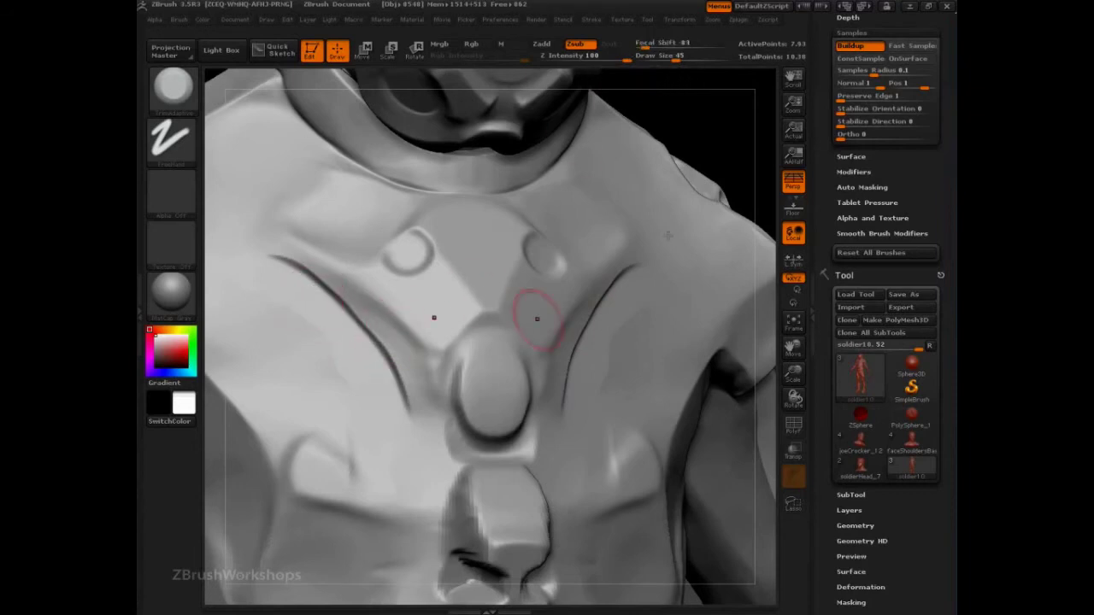
Replace the soldier with a PolySphere, subdivide it three times and frame it in the view.
mouse_move(698, 113)
left_mouse_down()
mouse_move(667, 109)
mouse_move(696, 132)
left_mouse_up()
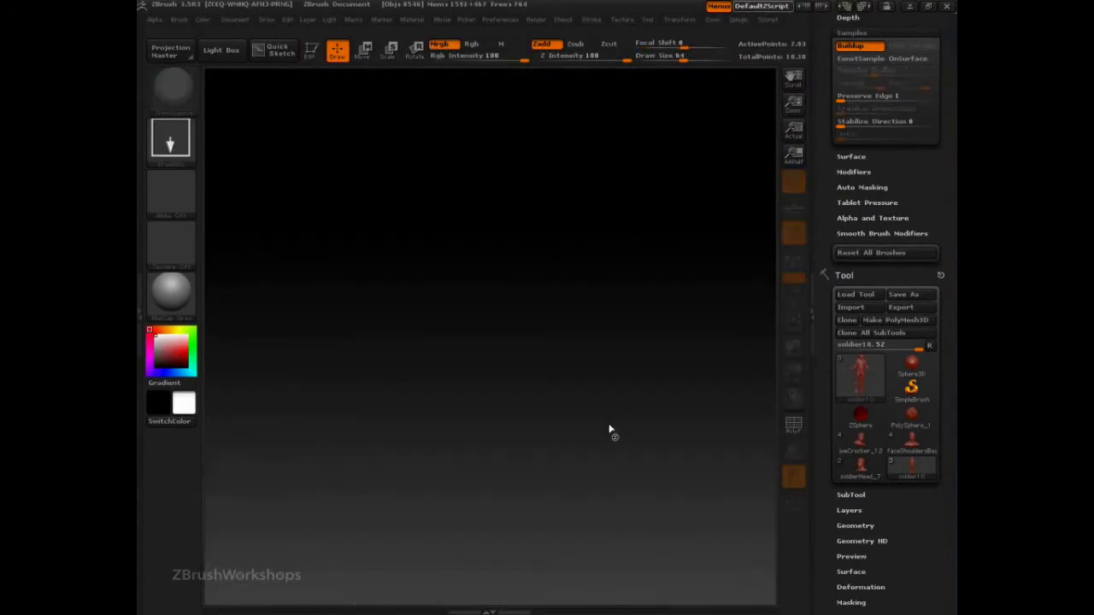
key("ctrl+d")
key("ctrl+d")
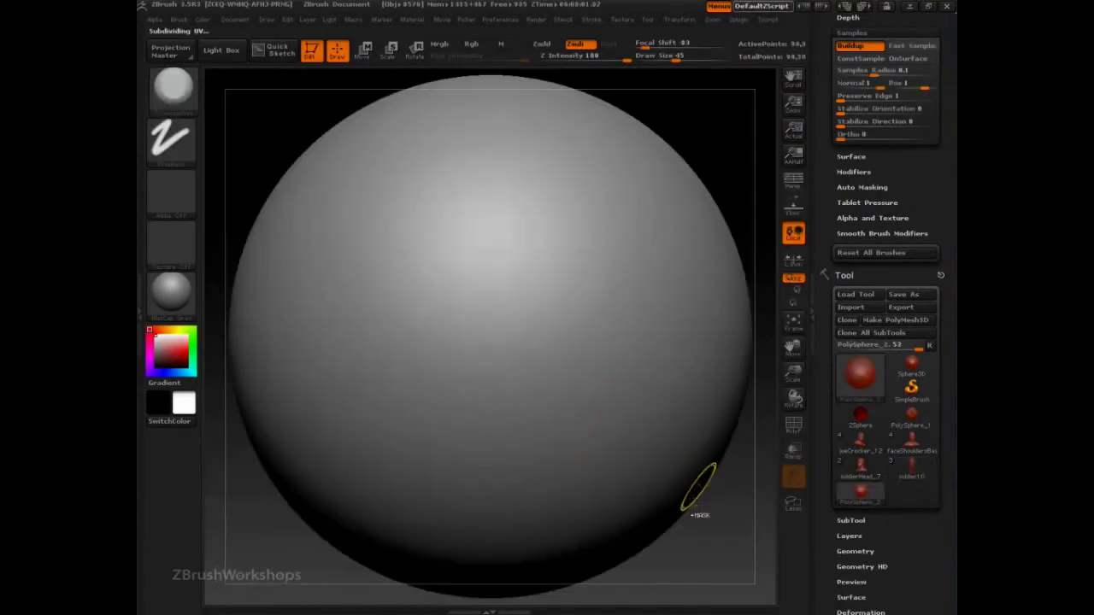
key("ctrl+d")
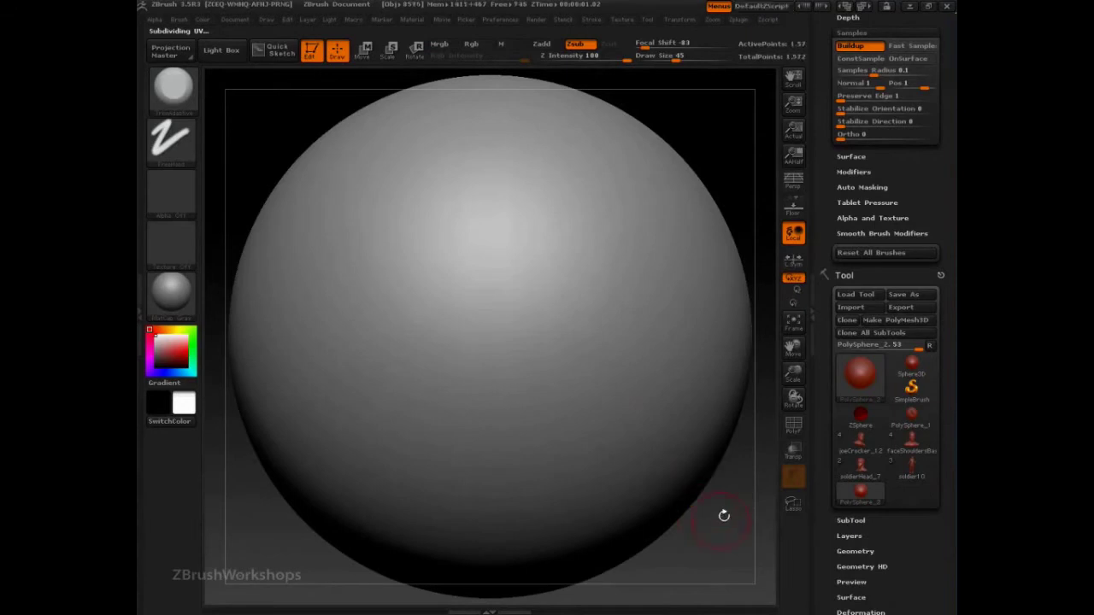
key("f")
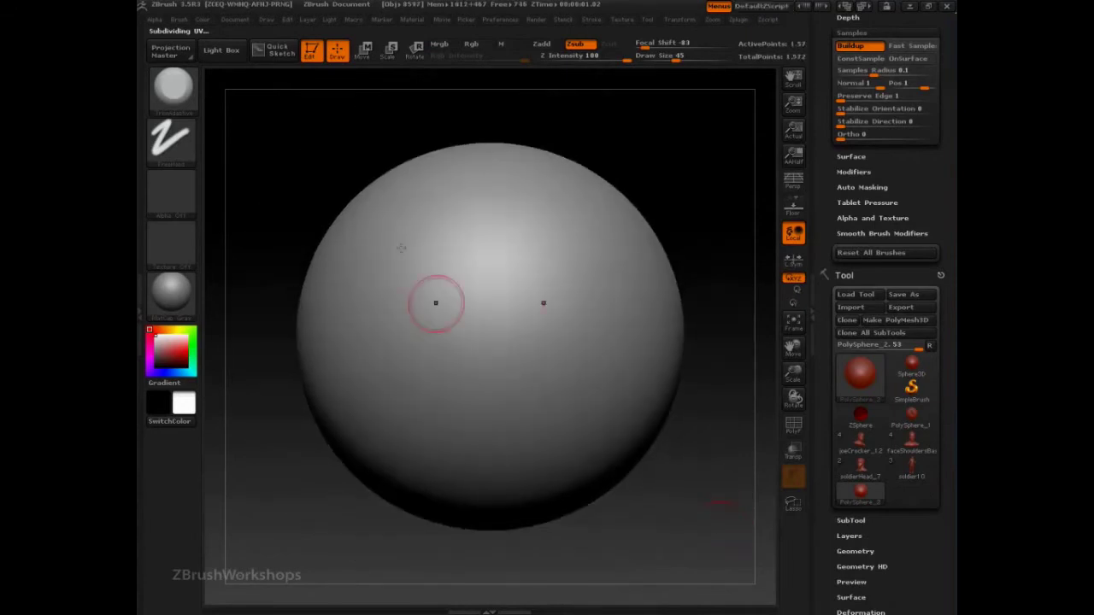
Activate the Standard brush with a draw size of 125 and load the alpha with vertical stripes.
left_click(176, 94)
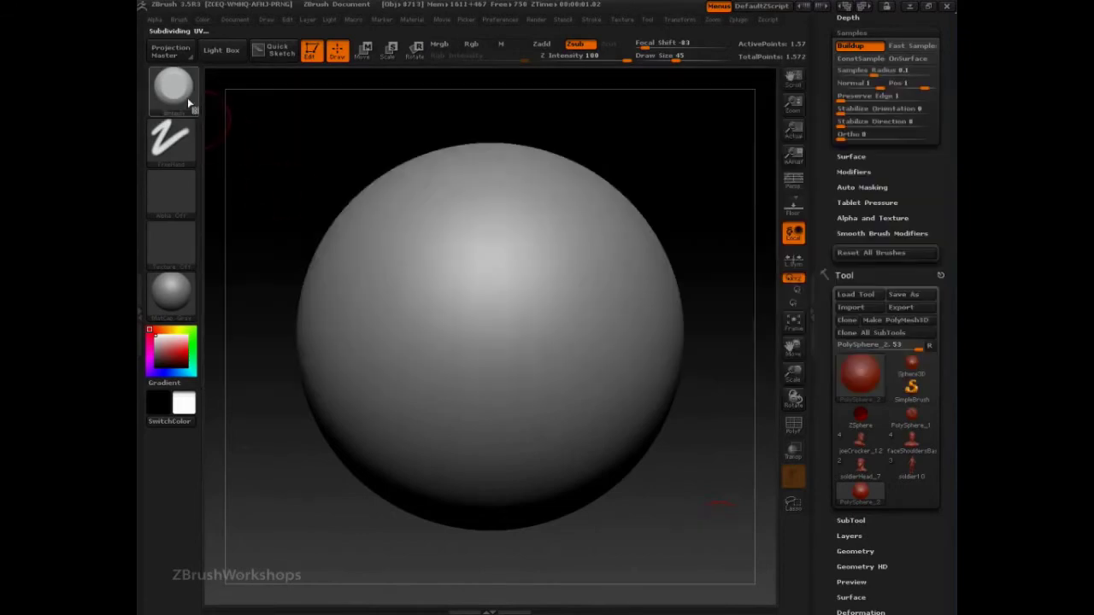
left_click(188, 98)
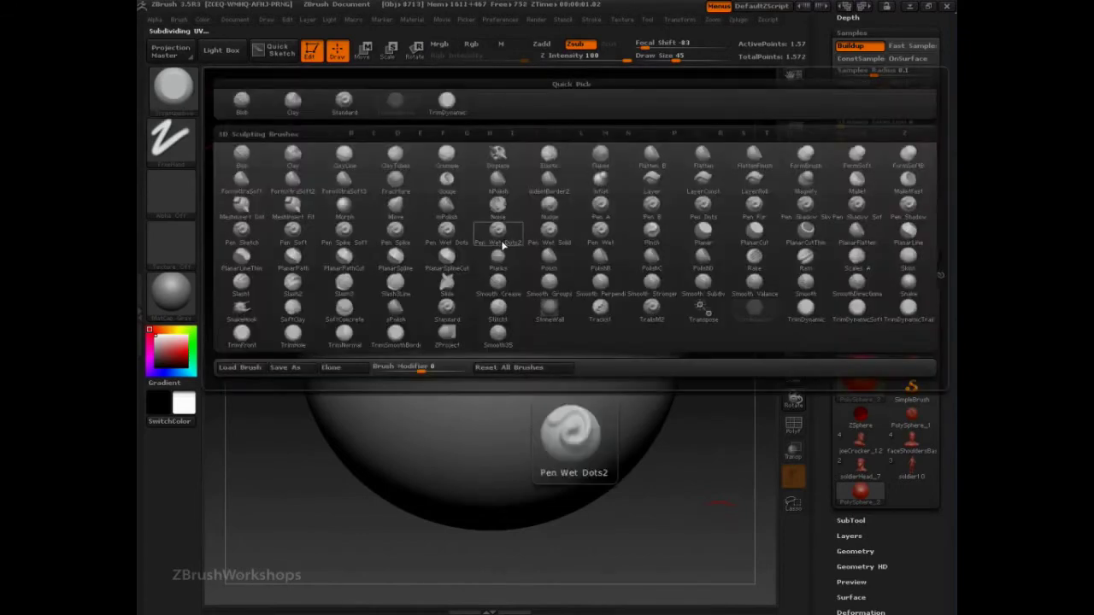
left_click(504, 245)
key("b")
key("s")
key("t")
key("s")
left_click_drag(504, 295, 525, 295)
left_click(184, 204)
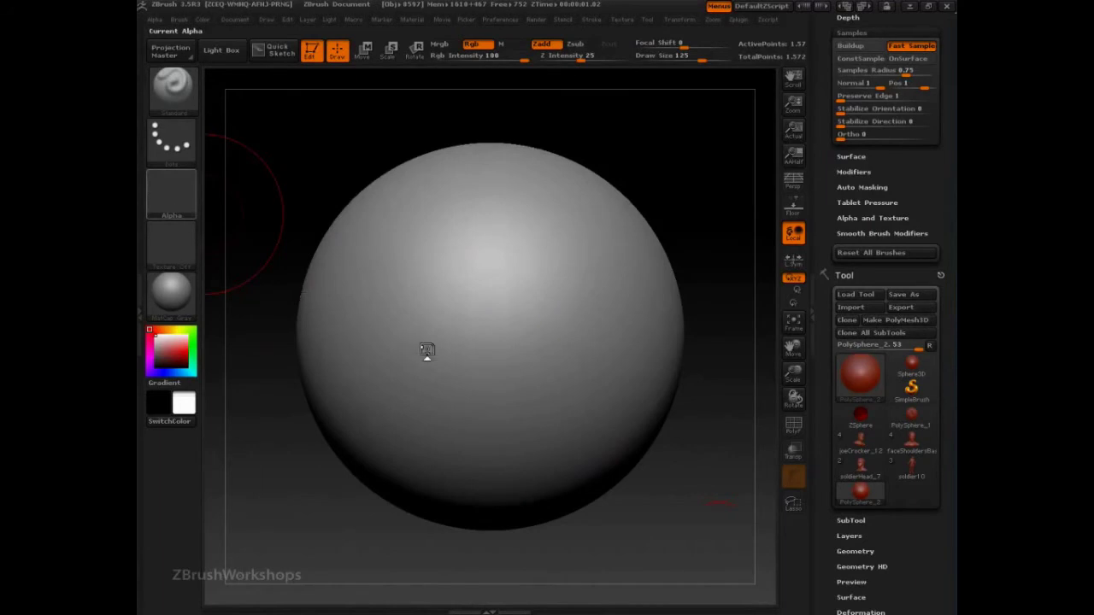
left_click(451, 384)
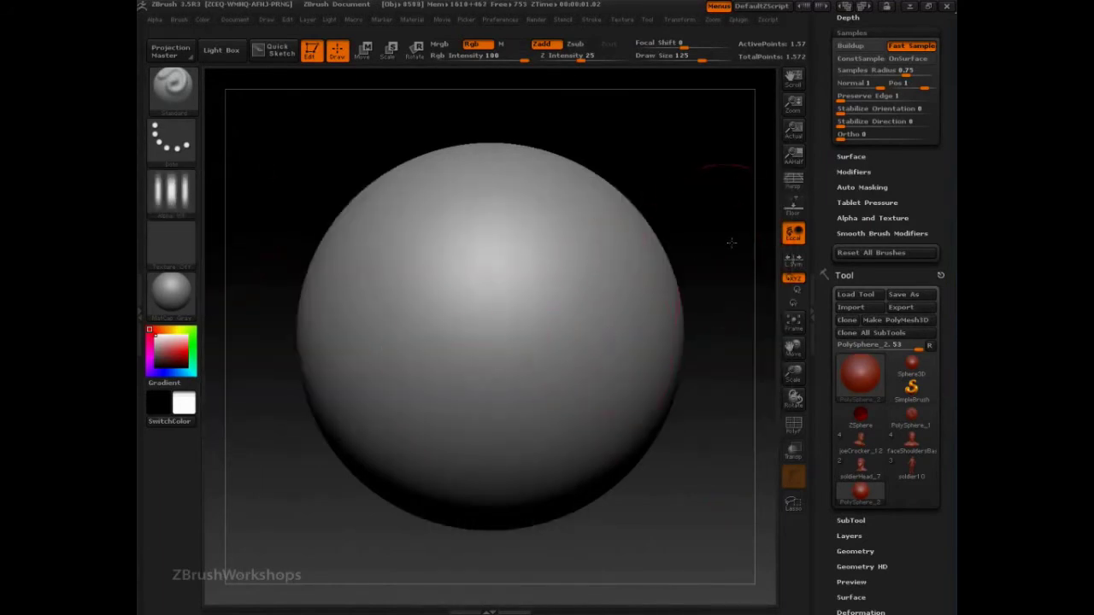
Sculpt a diagonal band of striped ridges across the sphere at draw size 195 and Z Intensity 11, undoing the trial strokes.
mouse_move(630, 237)
left_mouse_down()
mouse_move(575, 250)
mouse_move(398, 373)
left_mouse_up()
key("ctrl+z")
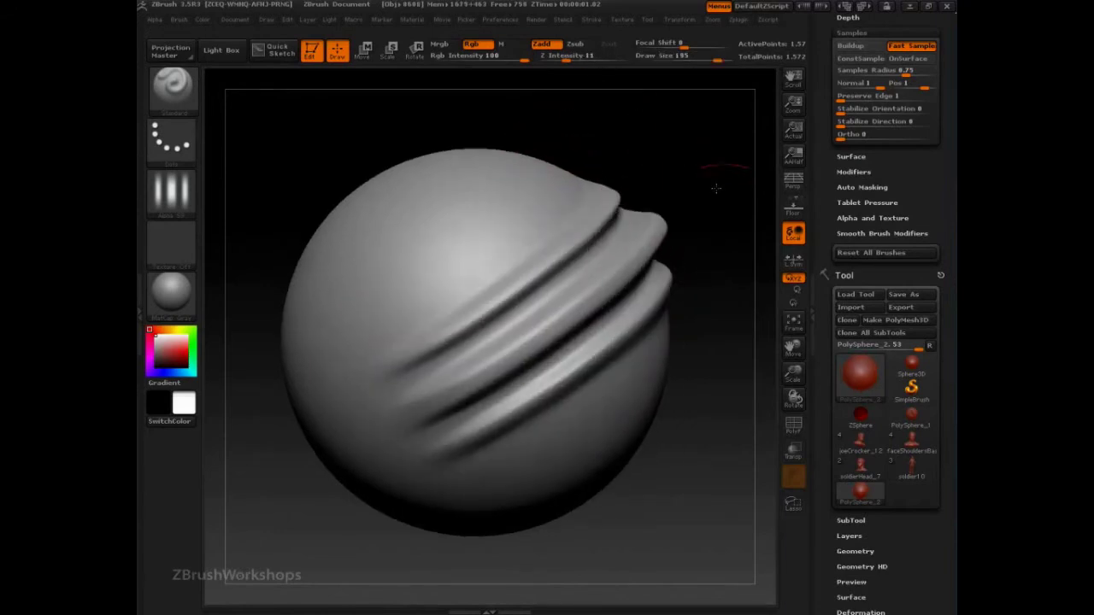
mouse_move(717, 188)
left_mouse_down()
mouse_move(724, 183)
mouse_move(706, 192)
left_mouse_up()
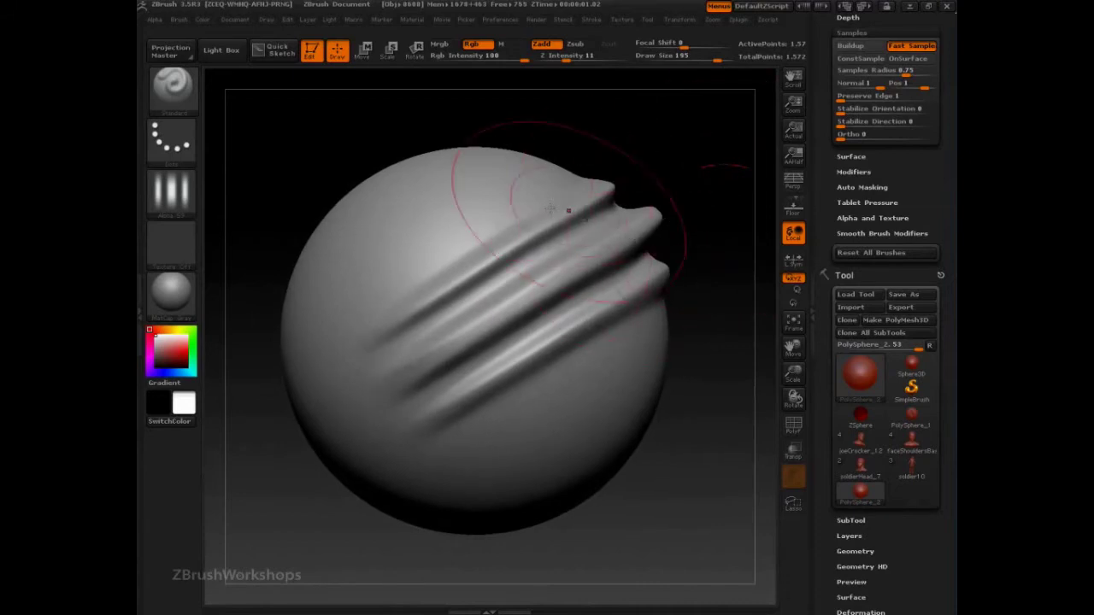
mouse_move(511, 209)
left_mouse_down()
mouse_move(526, 202)
mouse_move(507, 202)
left_mouse_up()
key("ctrl+z")
Reduce the draw size to 108 and sculpt a second striped stroke crossing the diagonal ridges near their lower end.
key("s")
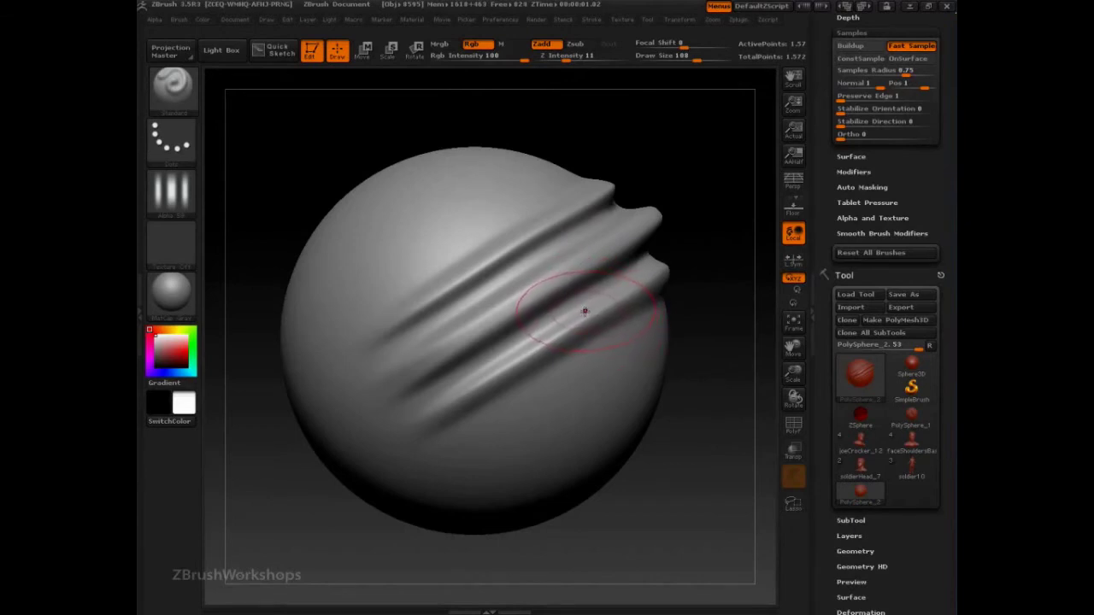
mouse_move(696, 179)
left_mouse_down()
mouse_move(692, 141)
mouse_move(710, 139)
mouse_move(672, 204)
left_mouse_up()
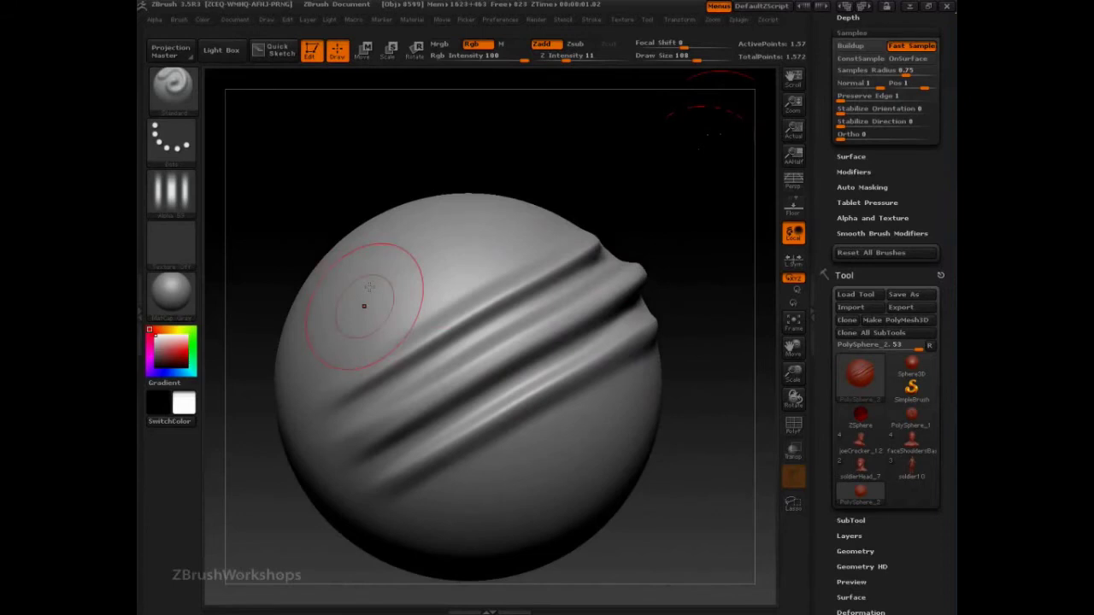
mouse_move(364, 275)
left_mouse_down()
mouse_move(346, 292)
mouse_move(441, 384)
mouse_move(505, 487)
left_mouse_up()
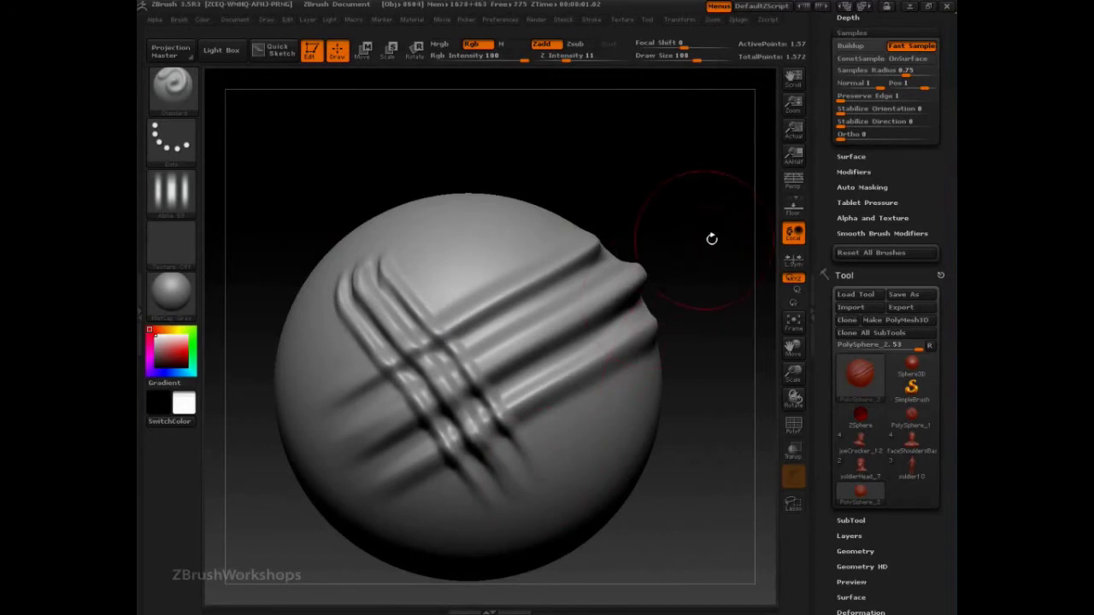
left_click_drag(711, 238, 716, 231)
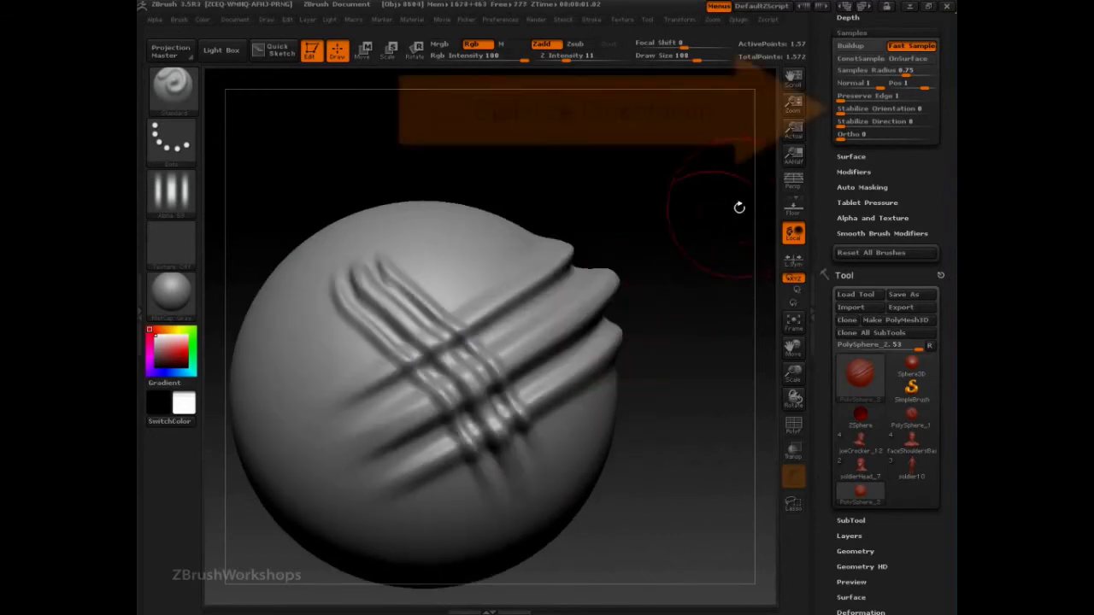
Set Stabilize Orientation to 100, draw size to 151 and Z Intensity to 16, and sculpt another striped stroke across the diagonal ridges.
left_click(938, 108)
left_click_drag(669, 196, 609, 205)
key("s")
left_click_drag(481, 261, 505, 258)
key("u")
left_click_drag(577, 80, 590, 81)
mouse_move(479, 218)
left_mouse_down()
mouse_move(464, 240)
mouse_move(454, 225)
mouse_move(538, 307)
mouse_move(599, 402)
left_mouse_up()
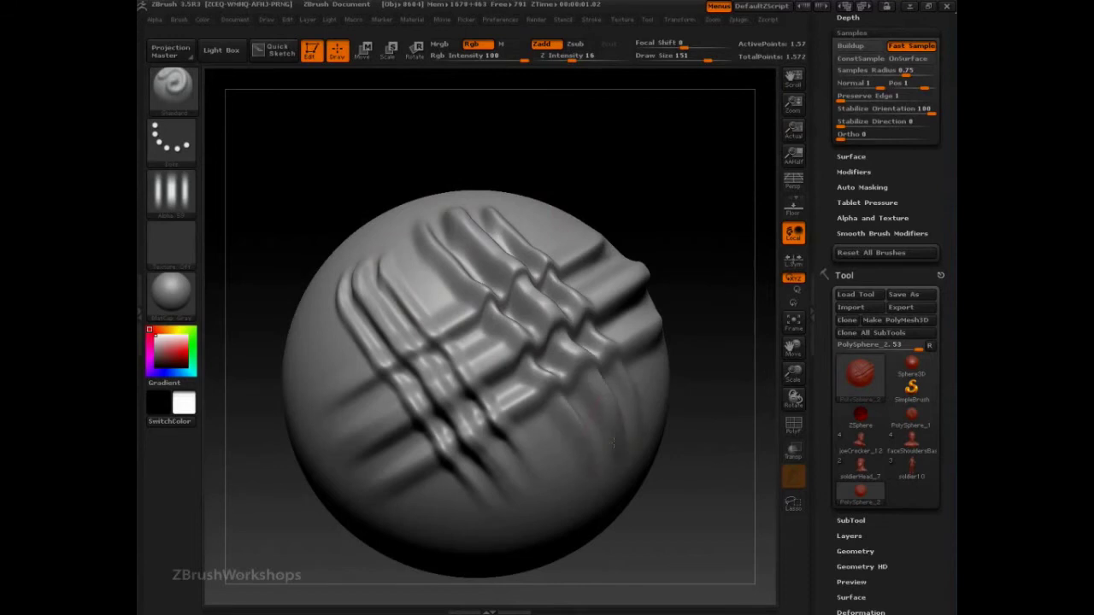
Compare the two crossing strokes on the sphere from several angles, and read the help note for Stabilize Direction.
mouse_move(717, 299)
left_mouse_down()
mouse_move(738, 236)
mouse_move(723, 192)
mouse_move(735, 176)
left_mouse_up()
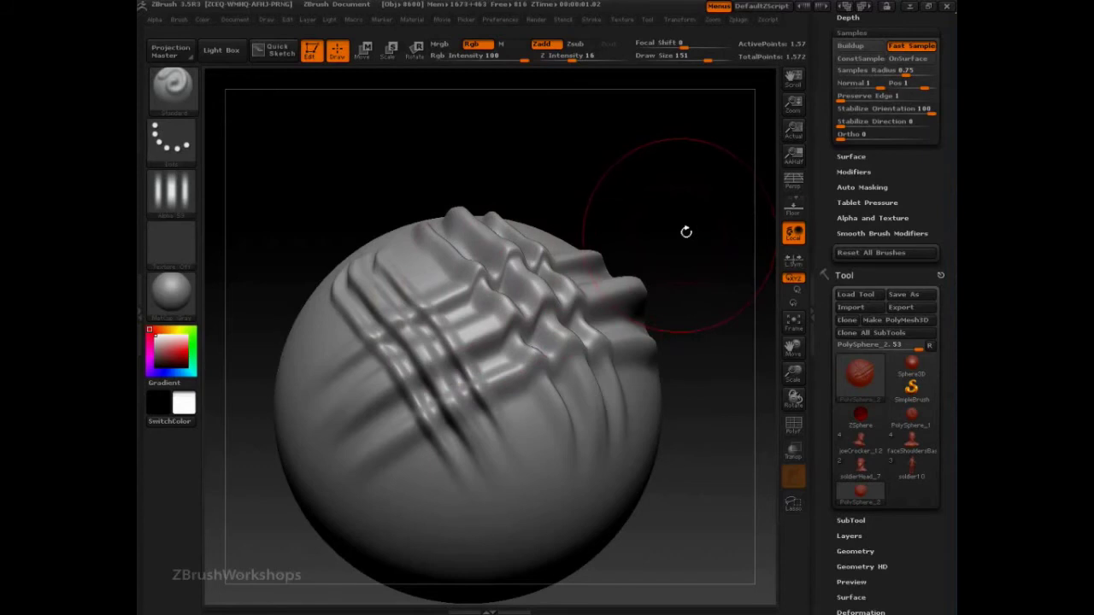
left_click_drag(703, 227, 680, 251)
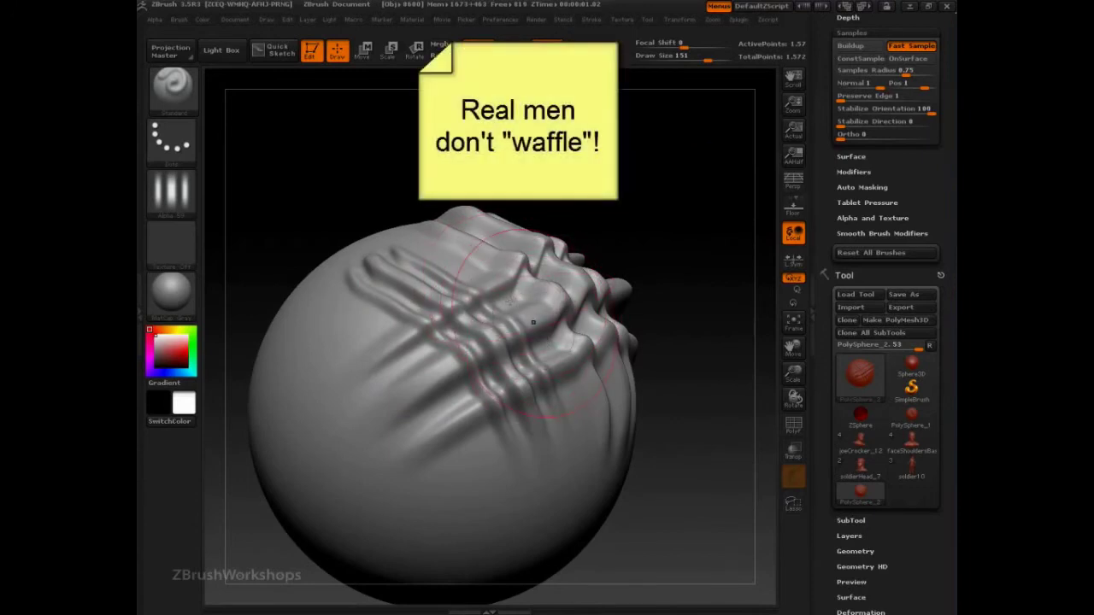
mouse_move(700, 282)
left_mouse_down()
mouse_move(727, 252)
mouse_move(732, 175)
left_mouse_up()
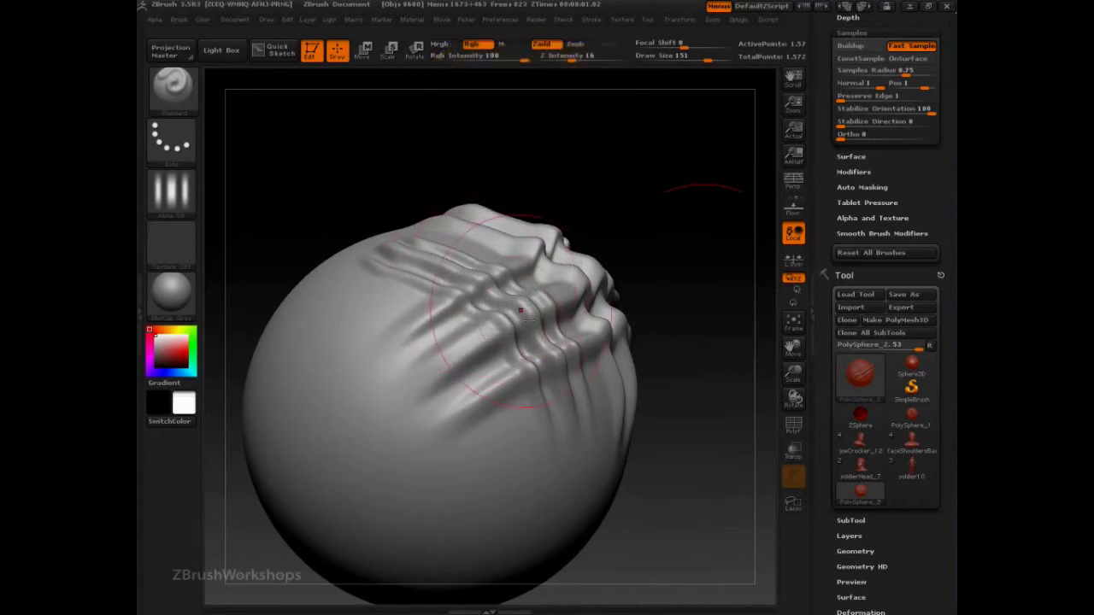
left_click_drag(703, 234, 725, 256)
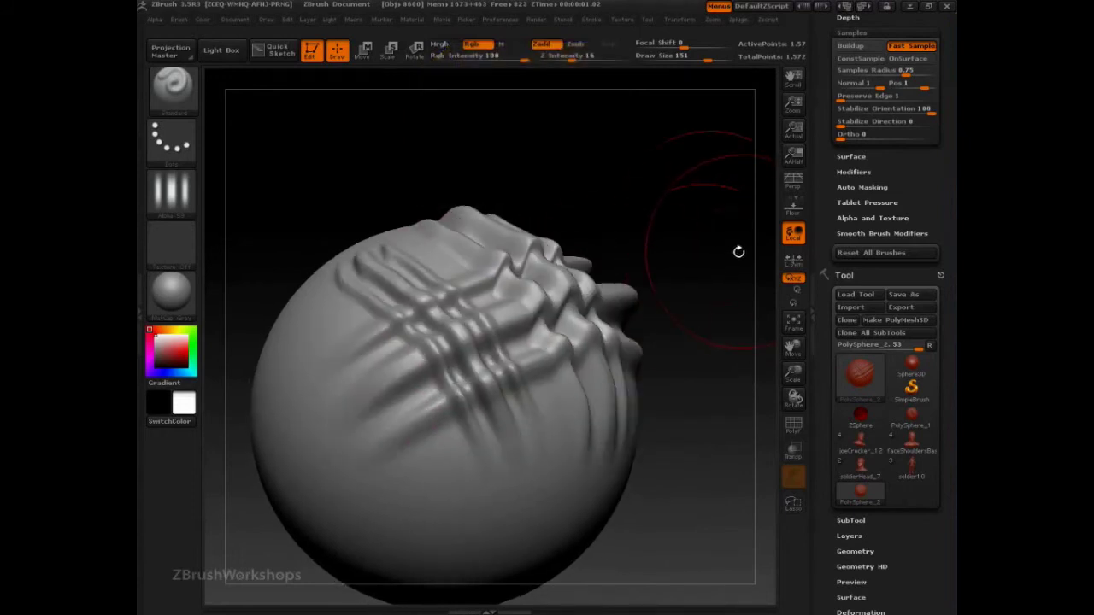
left_click_drag(739, 257, 733, 297)
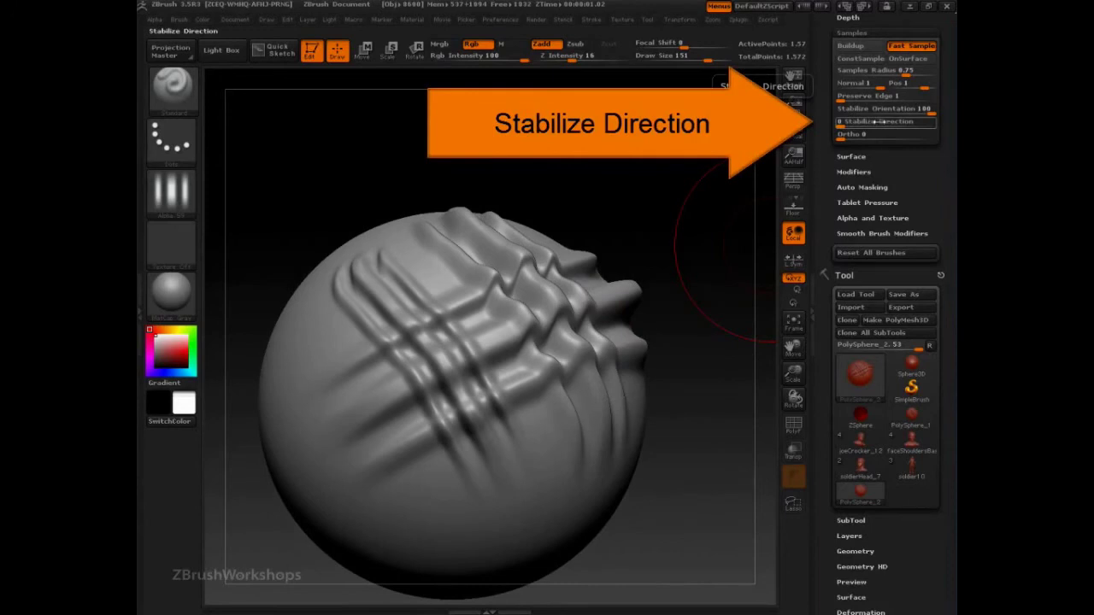
key("ctrl")
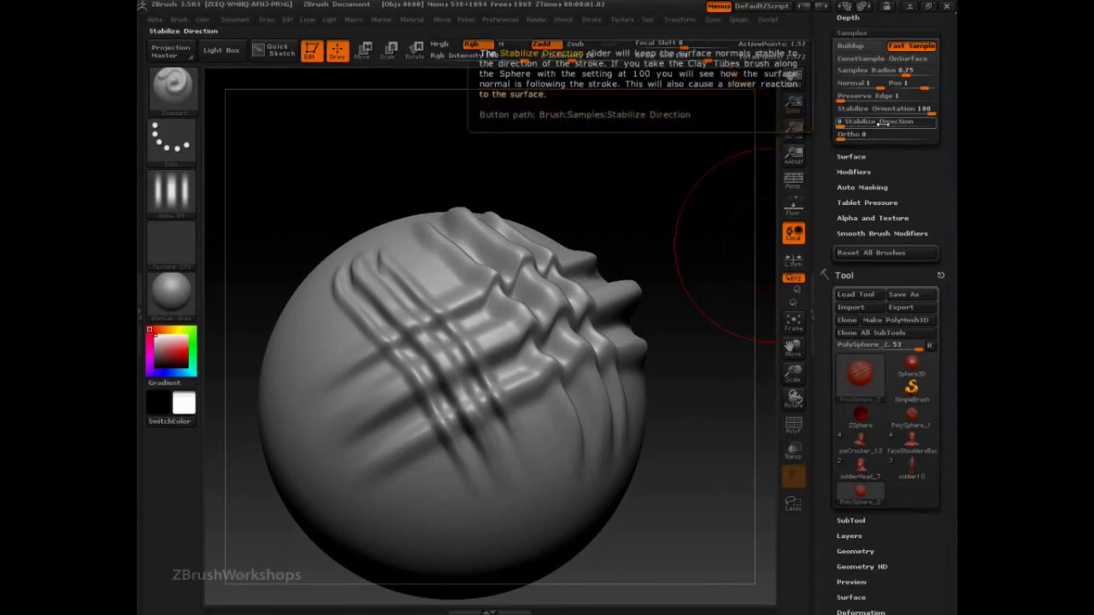
Start a fresh subdivided PolySphere, and activate the ClayTubes brush with a draw size of 78.
left_click(757, 7)
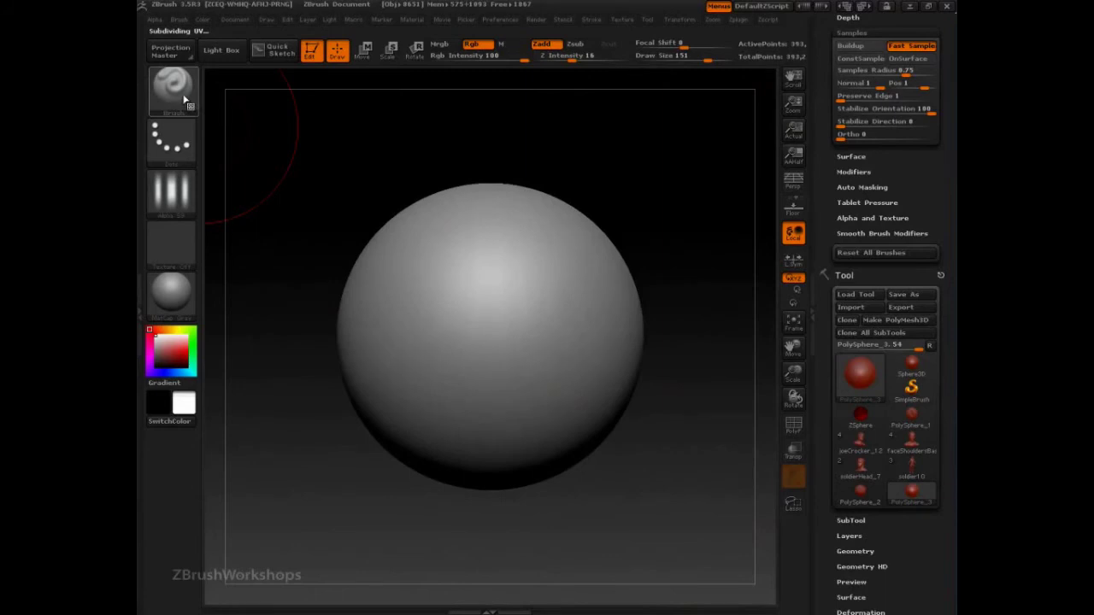
left_click(184, 99)
left_click(393, 156)
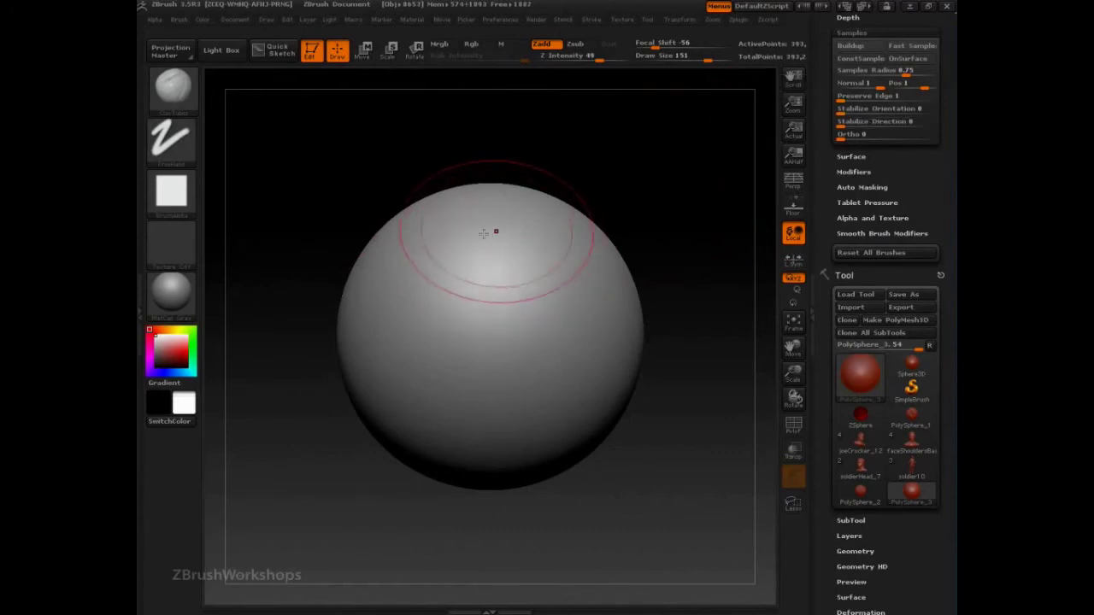
key("s")
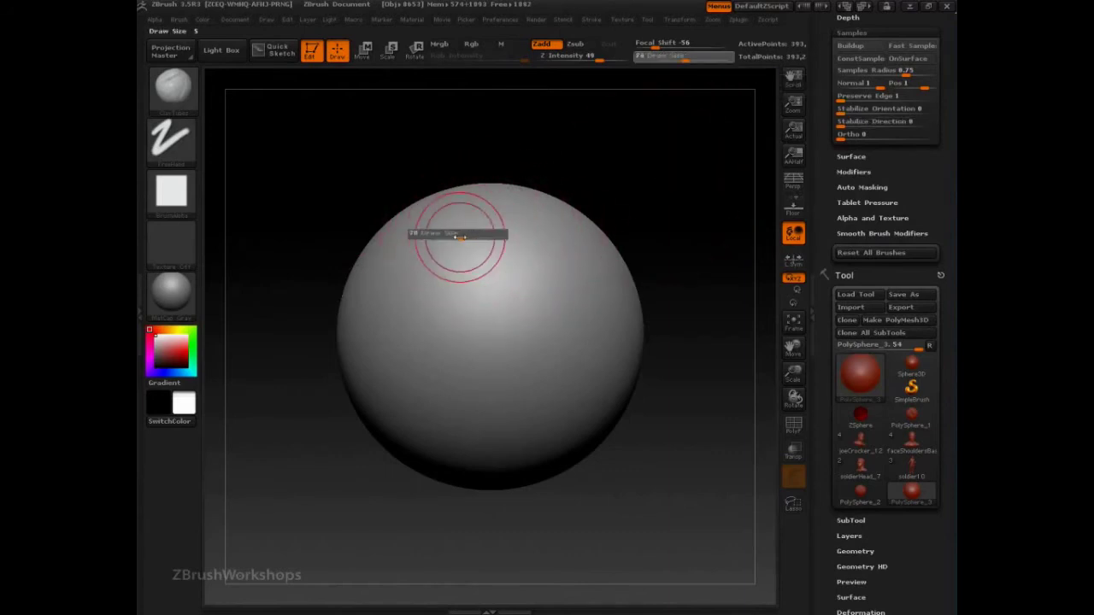
left_click(459, 236)
Build up overlapping ClayTubes strokes in varied directions over the front of the sphere.
mouse_move(495, 214)
left_mouse_down()
mouse_move(400, 318)
mouse_move(556, 214)
mouse_move(498, 281)
mouse_move(512, 389)
mouse_move(479, 355)
mouse_move(517, 410)
left_mouse_up()
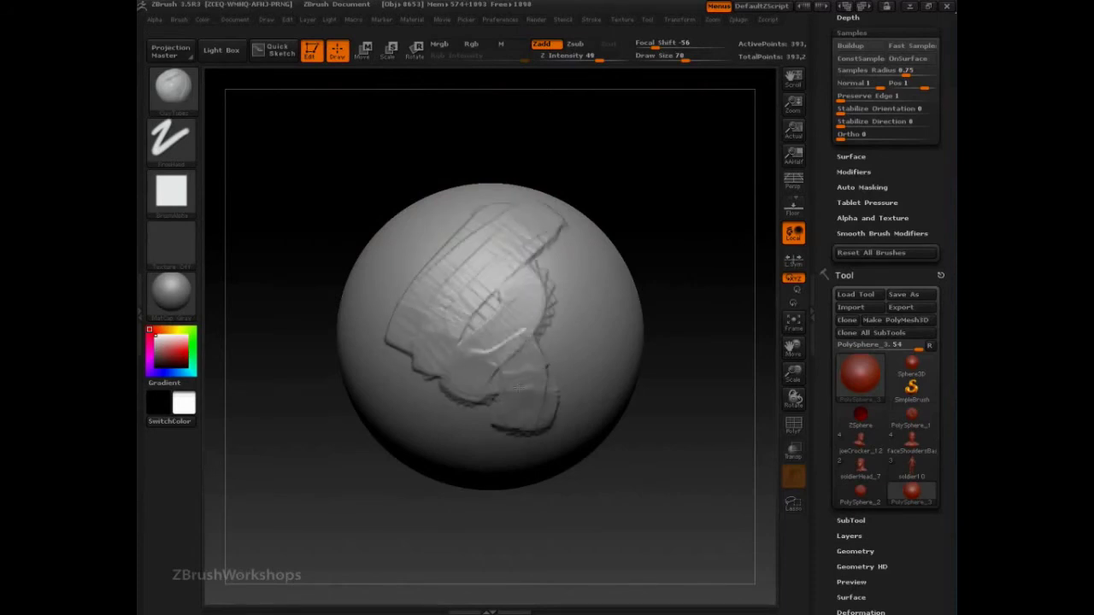
mouse_move(494, 339)
left_mouse_down()
mouse_move(536, 265)
mouse_move(432, 376)
left_mouse_up()
mouse_move(583, 269)
left_mouse_down()
mouse_move(466, 381)
mouse_move(550, 297)
mouse_move(449, 431)
mouse_move(555, 317)
mouse_move(493, 449)
left_mouse_up()
left_click_drag(480, 362, 488, 293)
left_click_drag(654, 194, 676, 196)
left_click_drag(528, 253, 484, 297)
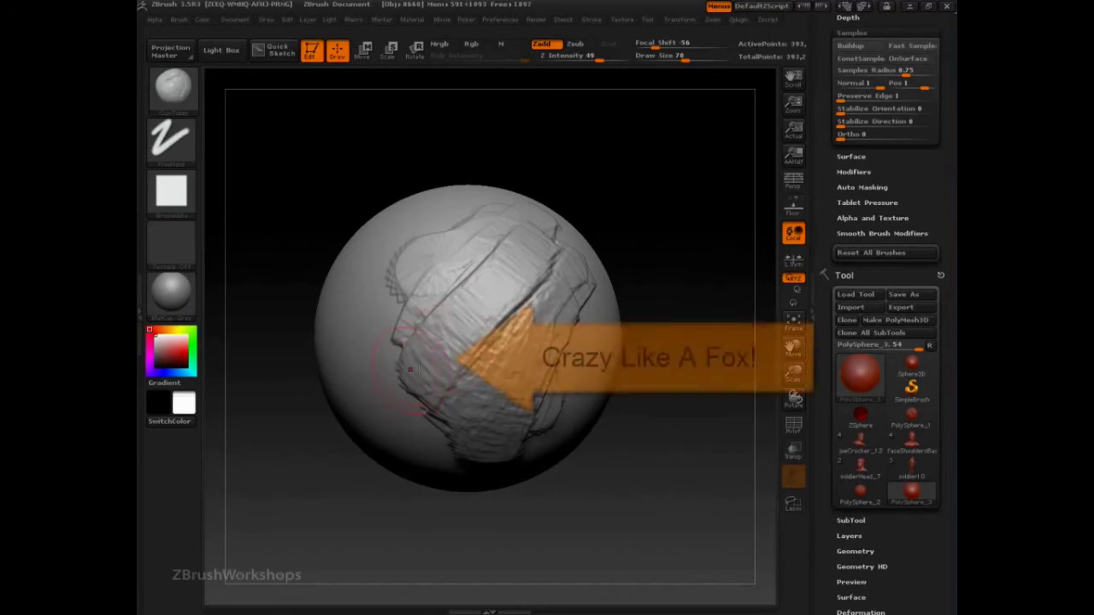
mouse_move(642, 224)
left_mouse_down()
mouse_move(671, 207)
mouse_move(651, 238)
left_mouse_up()
Enable Buildup in the ClayTubes sample settings and set the draw size to 103.
left_click(864, 42)
key("s")
left_click_drag(459, 278, 471, 279)
mouse_move(658, 239)
left_mouse_down("alt")
mouse_move(678, 219)
mouse_move(427, 295)
mouse_move(363, 376)
mouse_move(445, 368)
mouse_move(494, 312)
mouse_move(492, 359)
mouse_move(466, 413)
mouse_move(513, 325)
mouse_move(466, 427)
mouse_move(513, 308)
mouse_move(457, 358)
mouse_move(476, 301)
mouse_move(428, 297)
mouse_move(436, 376)
left_mouse_up("alt")
Turn the sphere to an unsculpted side and set the brush's Stabilize Direction to 94.
mouse_move(686, 204)
left_mouse_down()
mouse_move(692, 195)
mouse_move(655, 224)
left_mouse_up()
left_click_drag(726, 329, 682, 325)
left_click_drag(696, 219, 760, 222)
left_click_drag(878, 122, 917, 122)
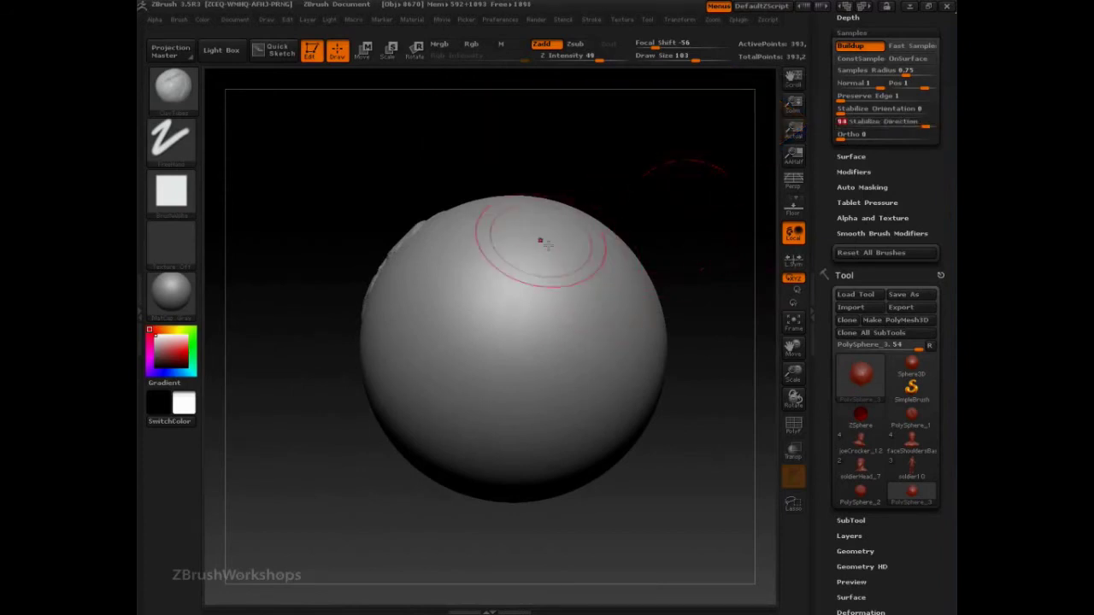
Sculpt ClayTubes strokes over the unsculpted side of the sphere and compare them with the earlier strokes.
mouse_move(719, 232)
left_mouse_down()
mouse_move(709, 251)
mouse_move(730, 245)
left_mouse_up()
mouse_move(523, 258)
left_mouse_down()
mouse_move(459, 295)
mouse_move(359, 381)
mouse_move(451, 342)
mouse_move(568, 255)
mouse_move(522, 321)
mouse_move(385, 436)
mouse_move(574, 320)
left_mouse_up()
mouse_move(706, 306)
left_mouse_down()
mouse_move(735, 282)
mouse_move(718, 257)
mouse_move(691, 293)
left_mouse_up()
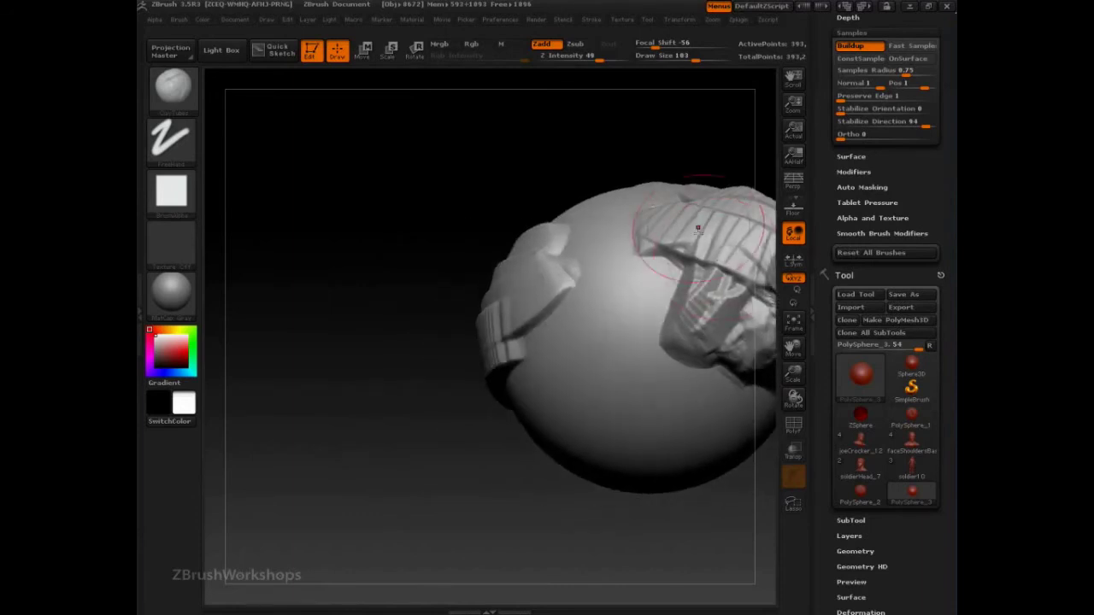
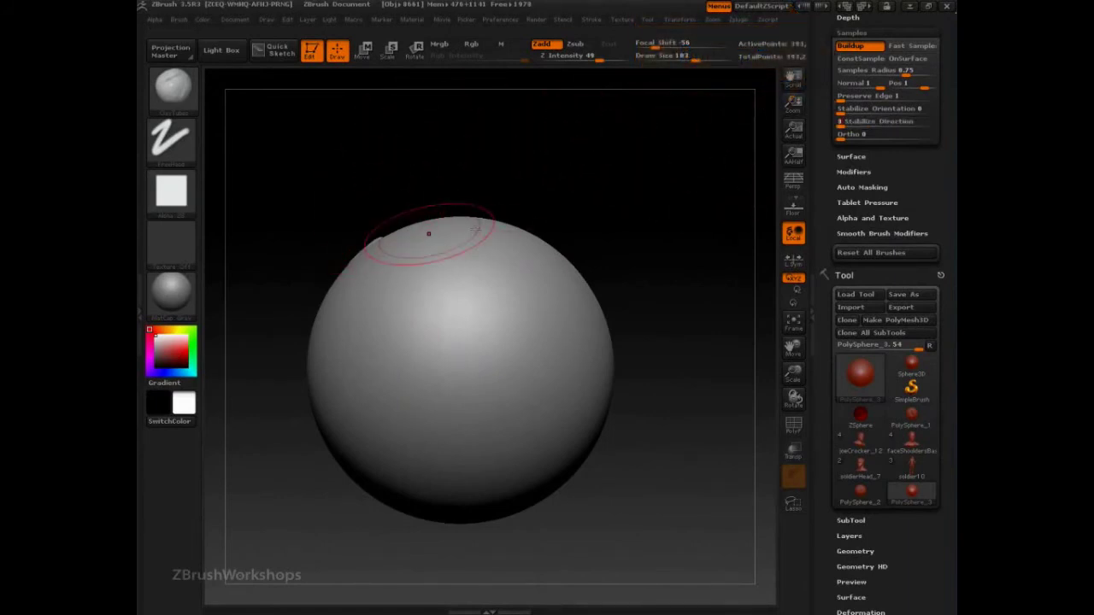
Activate the Clay brush and stroke back and forth to sculpt one broad diagonal band across a smooth side of the sphere.
left_click(173, 86)
left_click(292, 159)
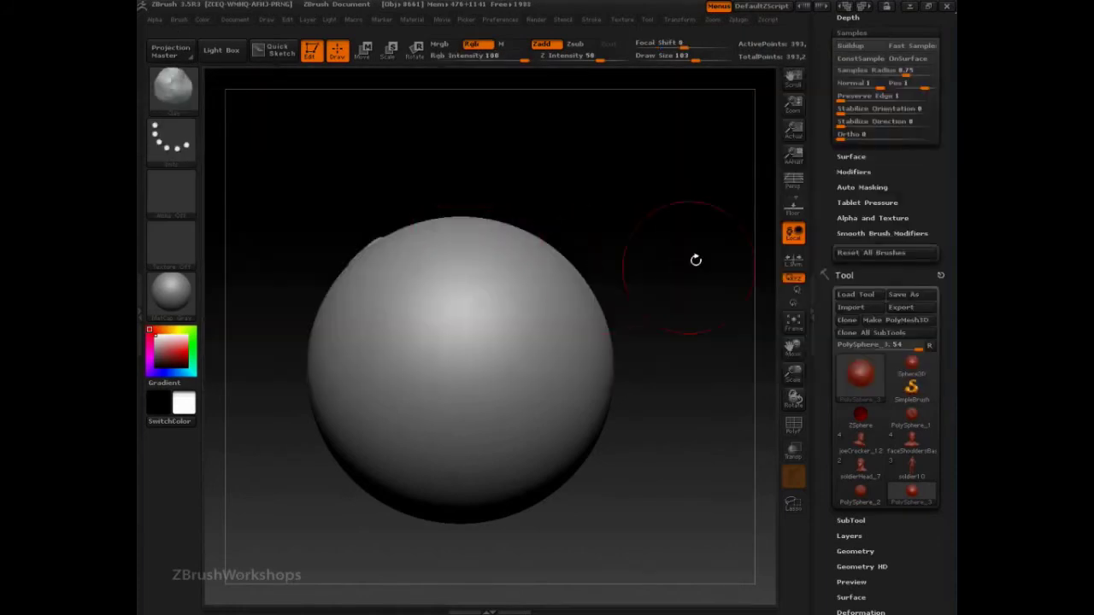
mouse_move(701, 262)
left_mouse_down()
mouse_move(706, 274)
mouse_move(647, 269)
mouse_move(747, 282)
left_mouse_up()
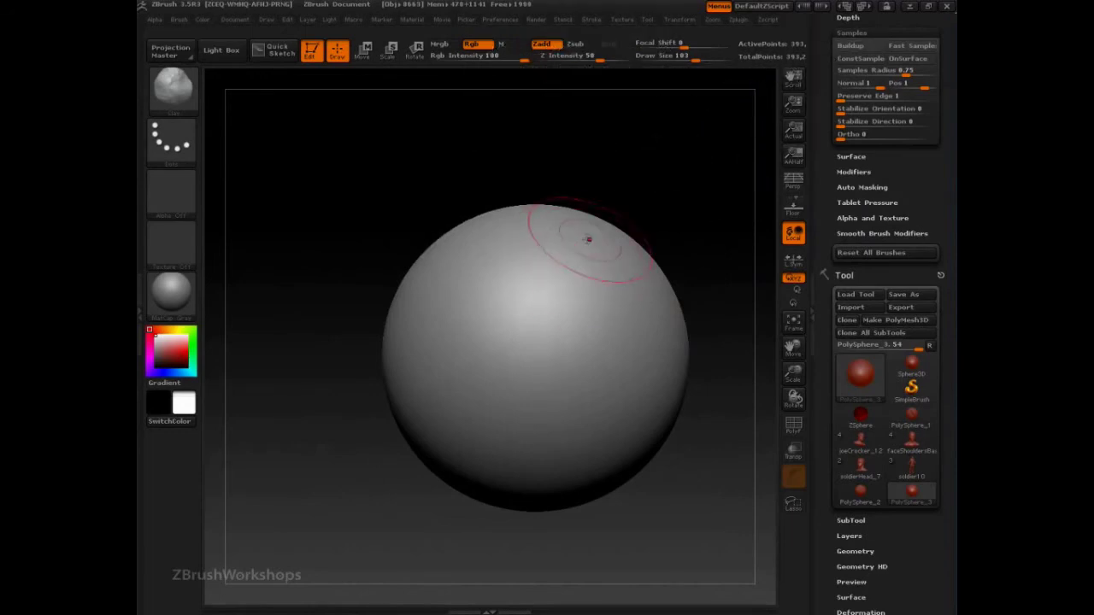
mouse_move(589, 237)
left_mouse_down()
mouse_move(513, 282)
mouse_move(436, 376)
mouse_move(556, 282)
mouse_move(510, 305)
left_mouse_up()
left_click_drag(419, 395, 603, 241)
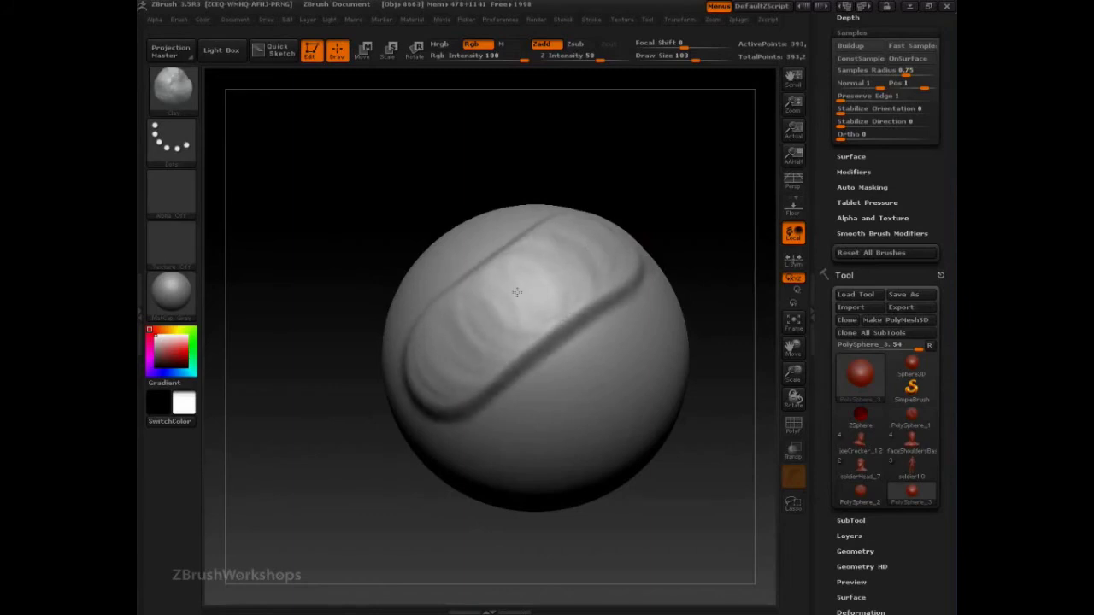
mouse_move(714, 224)
left_mouse_down()
mouse_move(697, 181)
mouse_move(628, 175)
left_mouse_up()
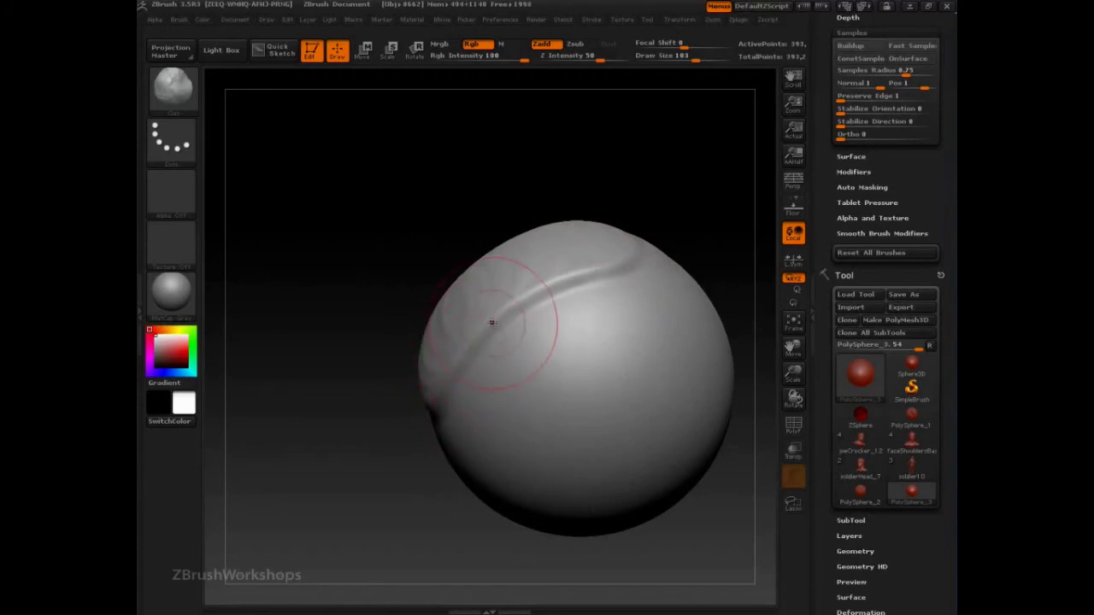
Enable Buildup in the Clay brush's sample settings and pile repeated diagonal strokes onto a smooth area of the sphere.
mouse_move(696, 182)
left_mouse_down()
mouse_move(722, 167)
mouse_move(713, 189)
mouse_move(621, 183)
left_mouse_up()
left_click(850, 45)
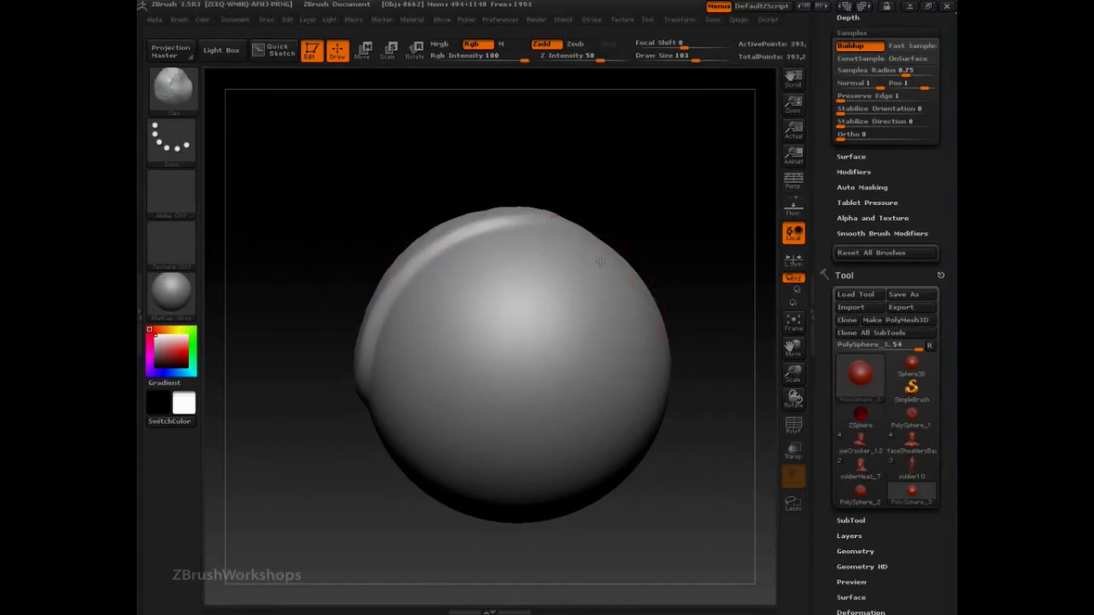
mouse_move(590, 278)
left_mouse_down()
mouse_move(437, 421)
mouse_move(446, 399)
mouse_move(598, 267)
mouse_move(427, 418)
mouse_move(611, 265)
mouse_move(457, 383)
left_mouse_up()
mouse_move(710, 266)
left_mouse_down()
mouse_move(699, 224)
mouse_move(666, 209)
left_mouse_up()
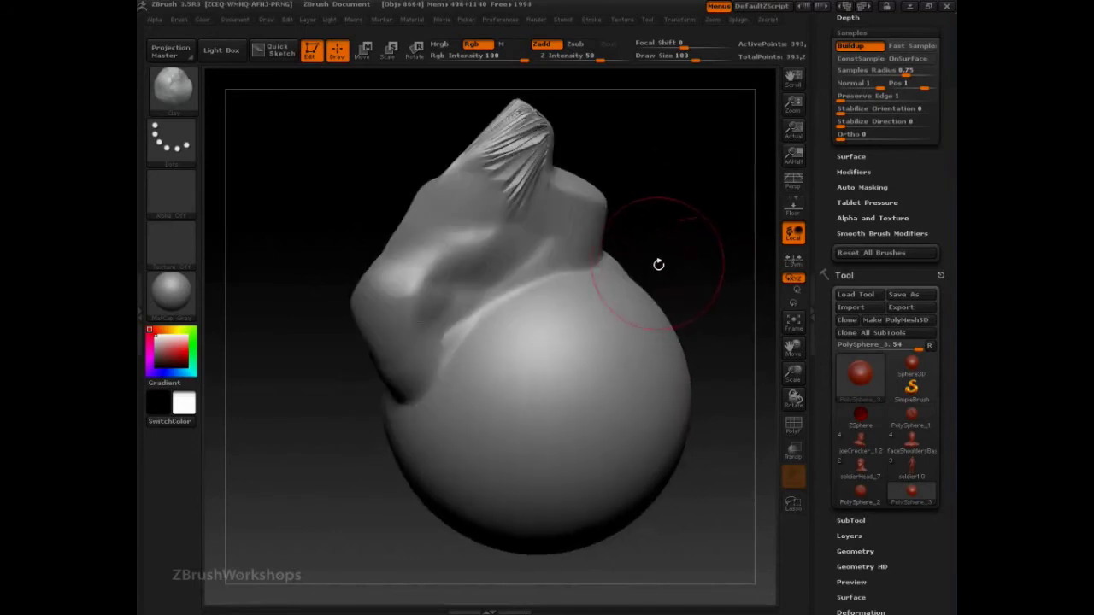
Undo the Clay buildup strokes that form the large raised mass on the sphere.
key("ctrl+z")
key("ctrl+z")
key("ctrl+z")
key("ctrl+z")
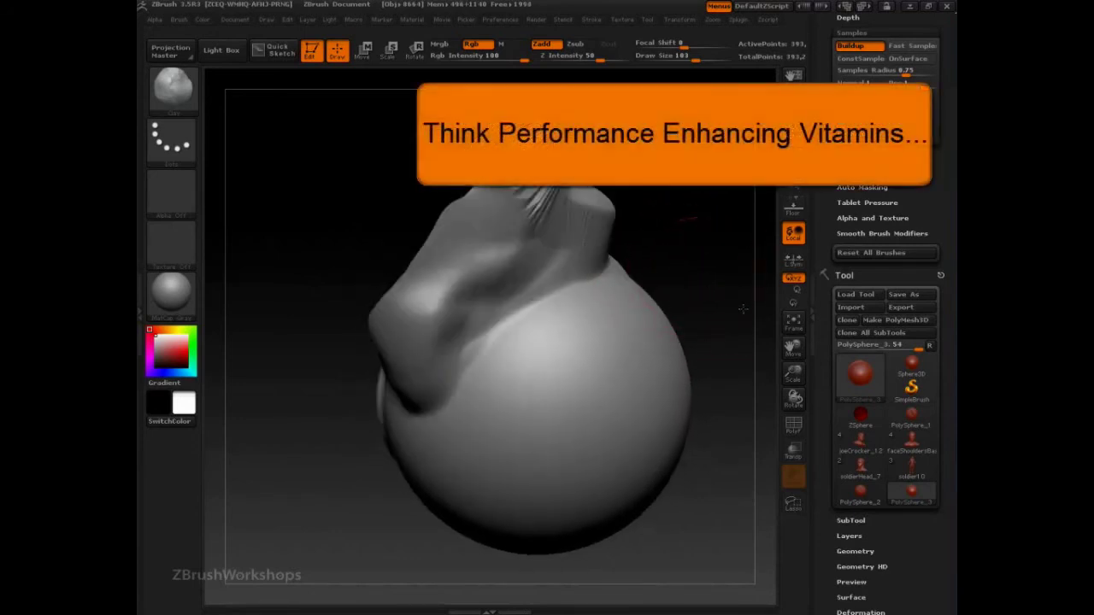
key("ctrl+z")
key("ctrl+z")
key("ctrl+z")
key("ctrl+z")
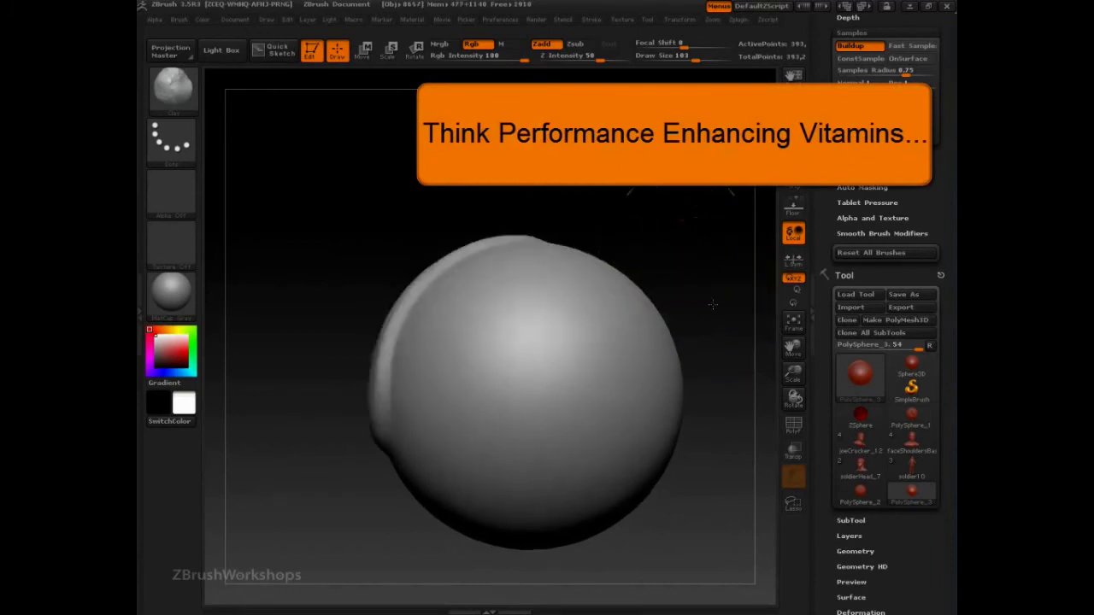
Turn to a smooth area of the sphere and layer several overlapping diagonal Clay strokes with Buildup.
left_click_drag(703, 309, 729, 390, "alt")
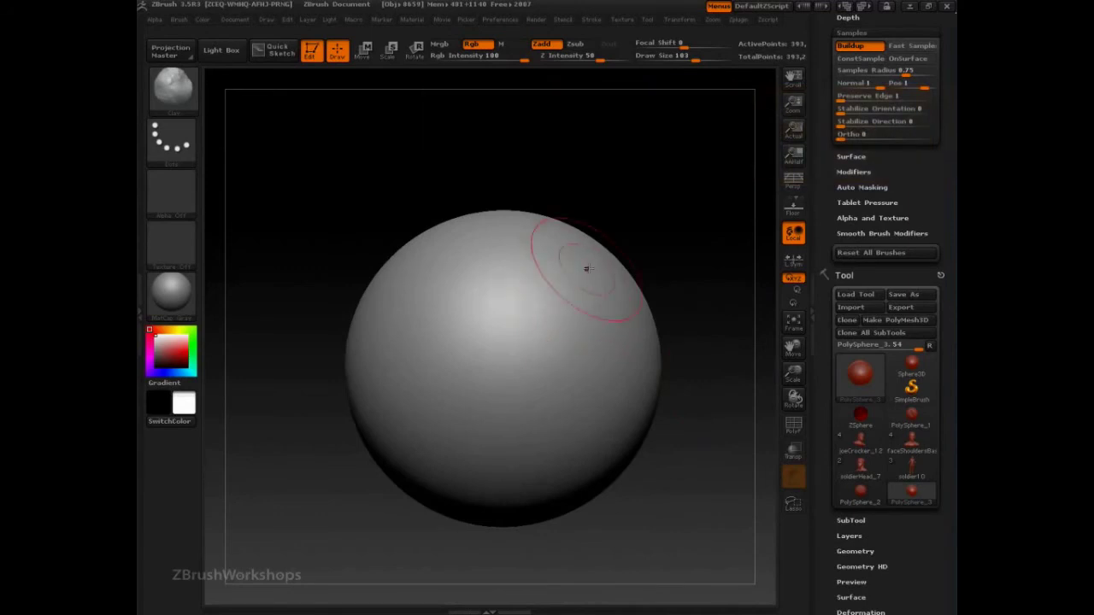
mouse_move(598, 278)
left_mouse_down()
mouse_move(543, 274)
mouse_move(393, 458)
left_mouse_up()
mouse_move(519, 324)
left_mouse_down()
mouse_move(445, 410)
mouse_move(500, 308)
mouse_move(489, 397)
left_mouse_up()
left_click_drag(578, 276, 519, 400)
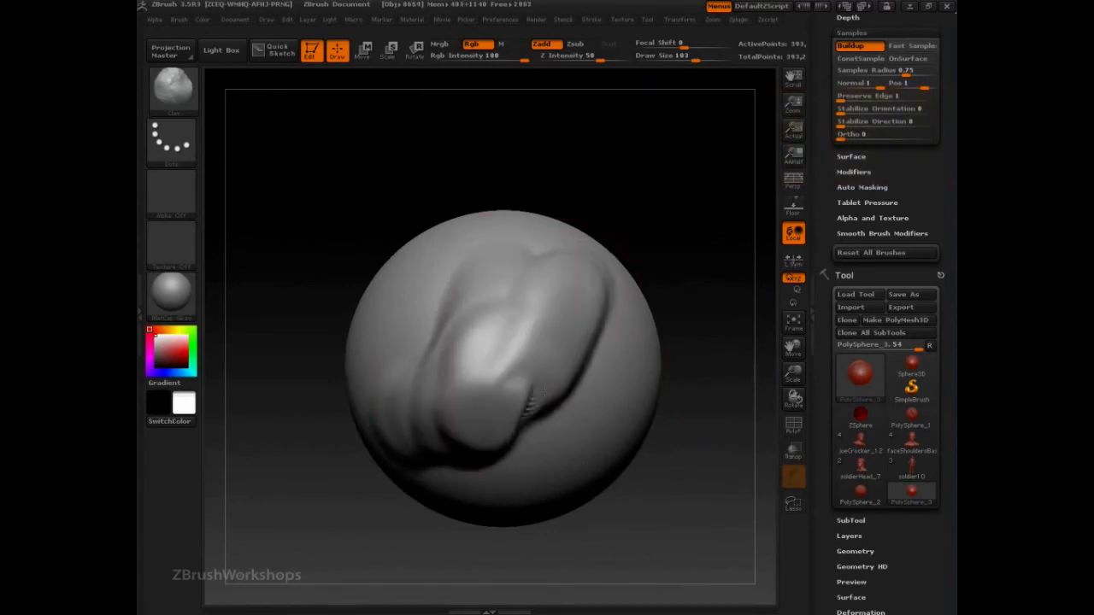
left_click_drag(708, 265, 691, 306, "alt")
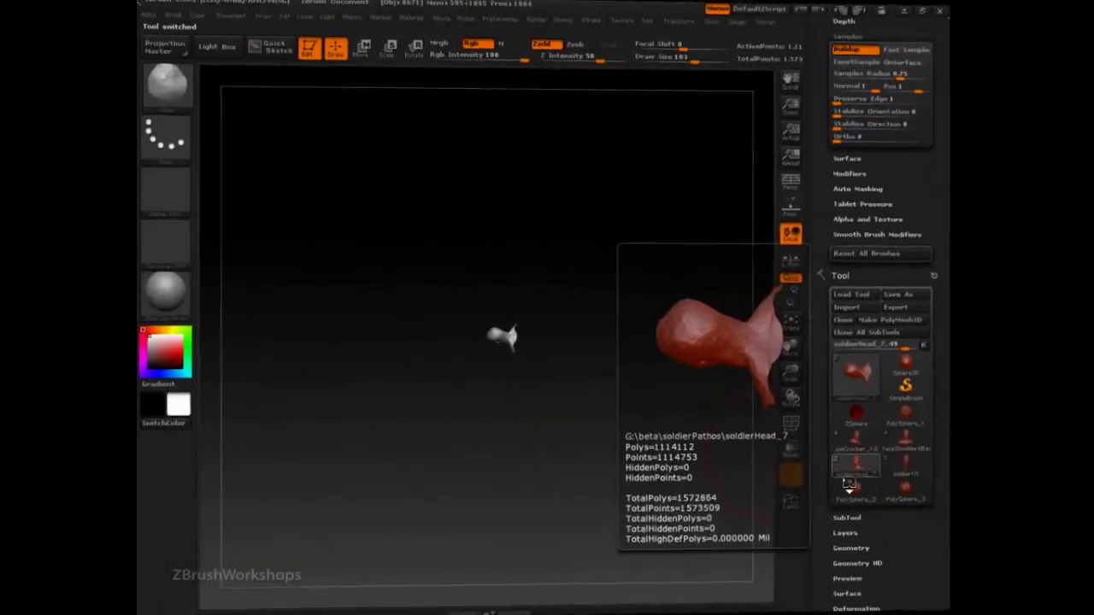
Switch to the soldierHead_7 tool, frame it in a three-quarter view and turn on perspective.
left_click_drag(590, 452, 618, 420)
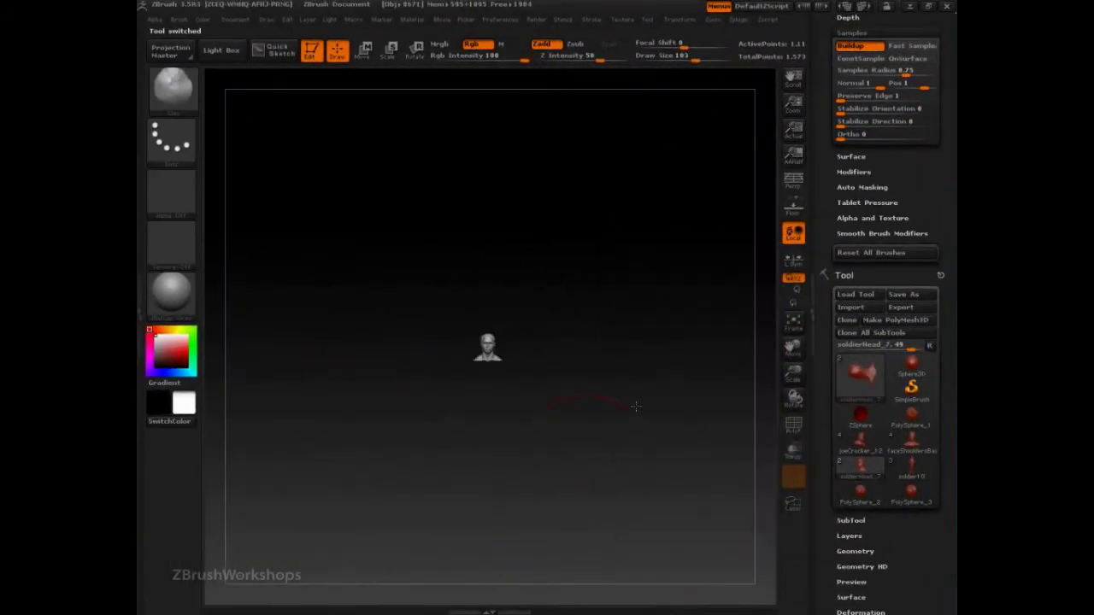
key("f")
left_click_drag(674, 376, 577, 374)
left_click_drag(417, 432, 408, 433)
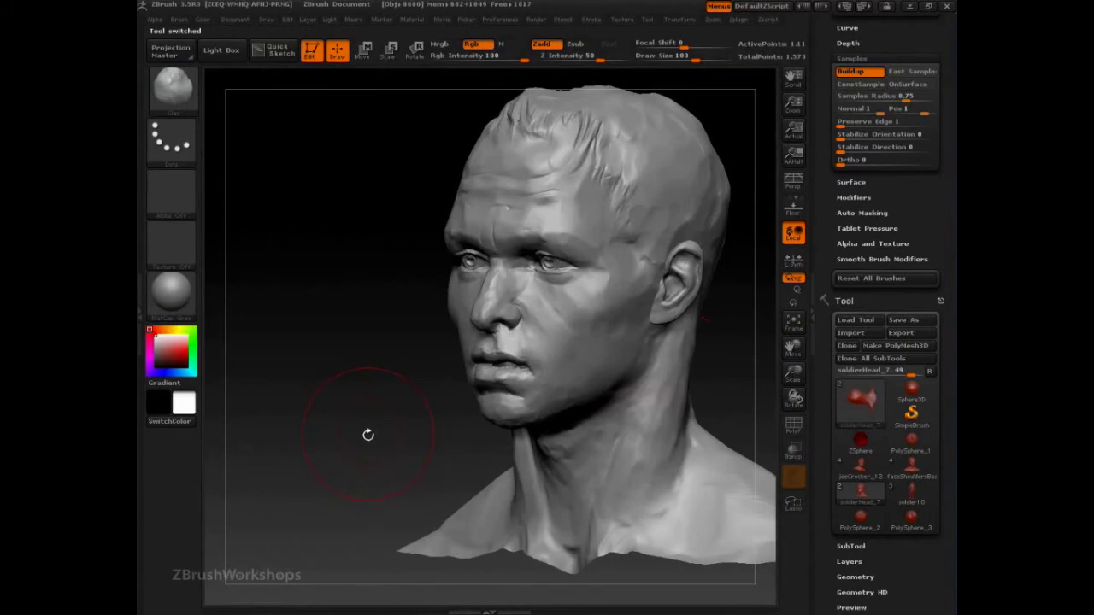
key("p")
left_click_drag(374, 375, 654, 373)
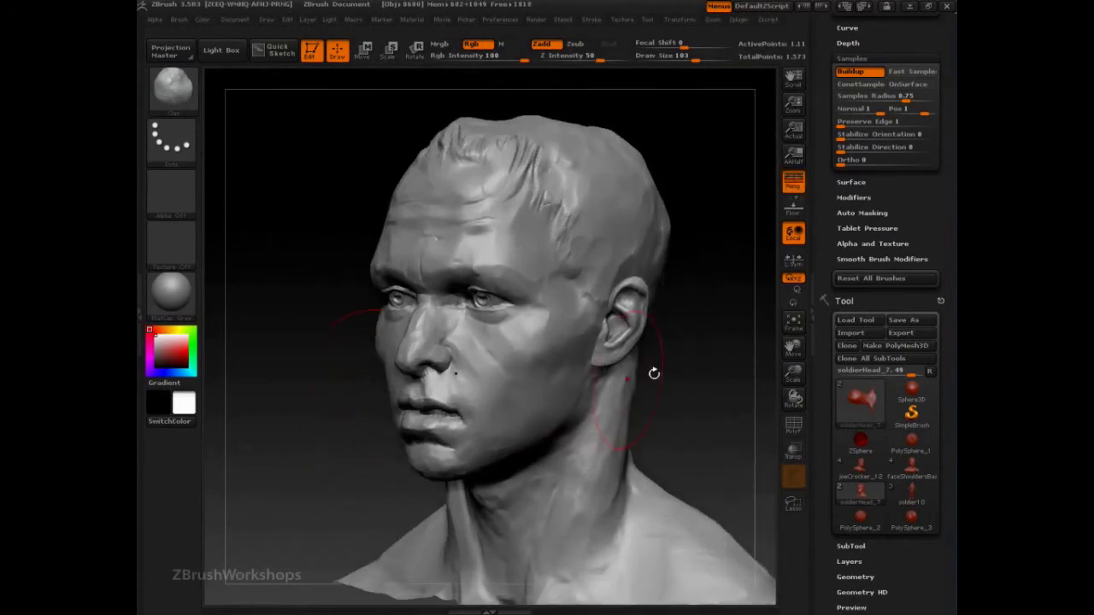
left_click_drag(726, 390, 731, 393)
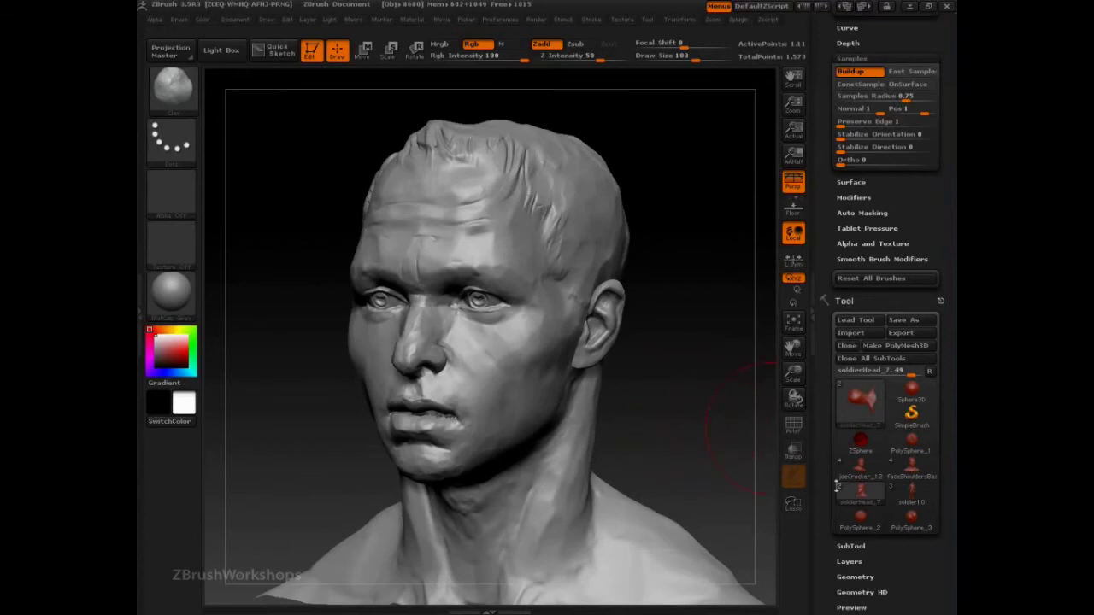
Swap the soldier head's geometry with its stored morph target.
mouse_move(911, 466)
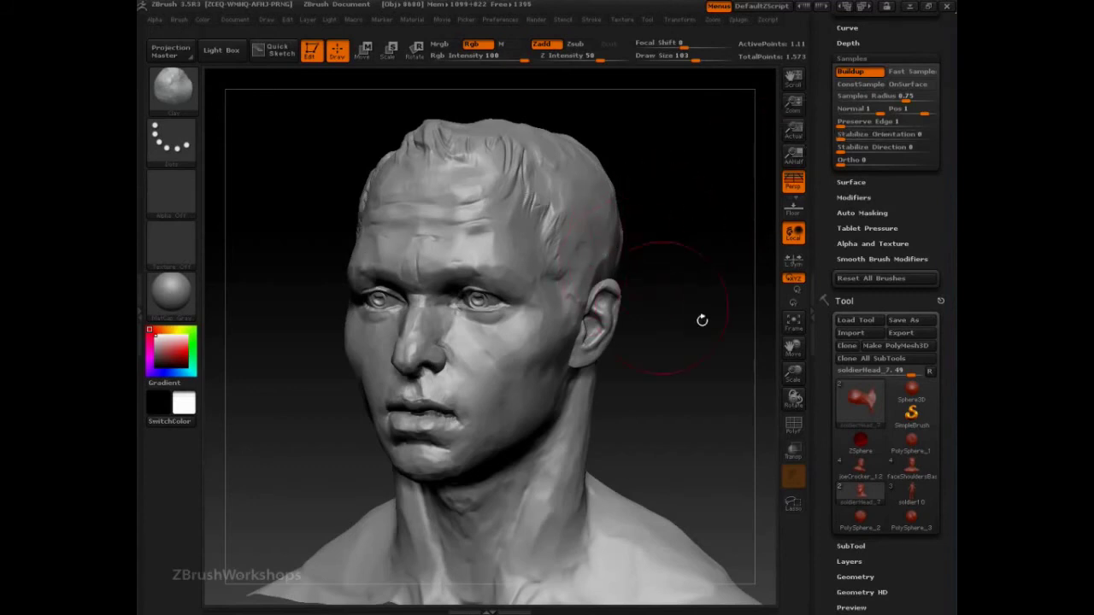
left_click_drag(893, 543, 886, 431)
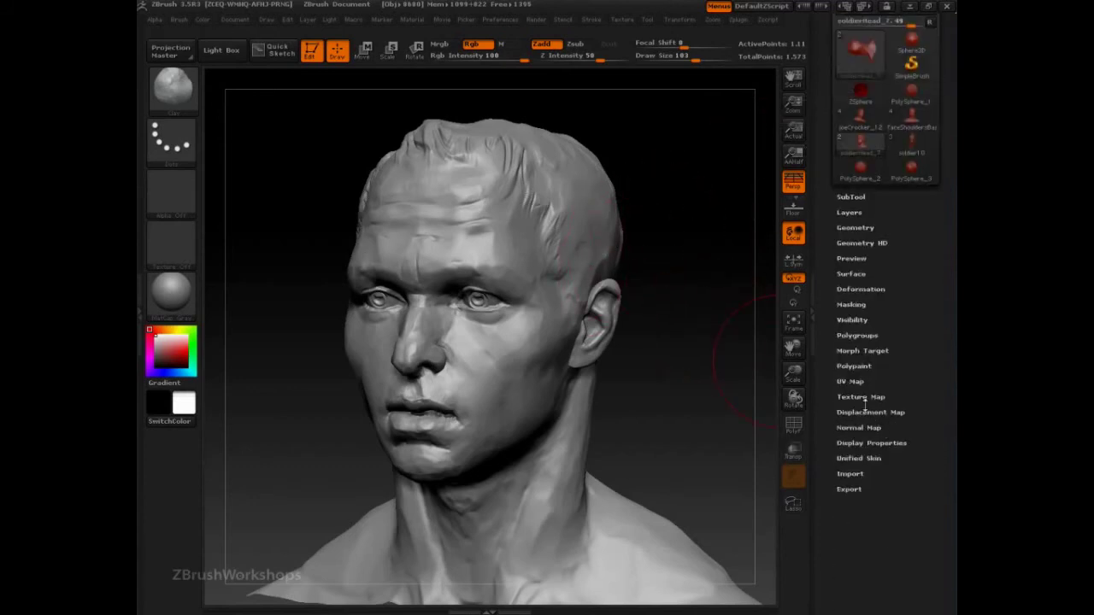
left_click(860, 352)
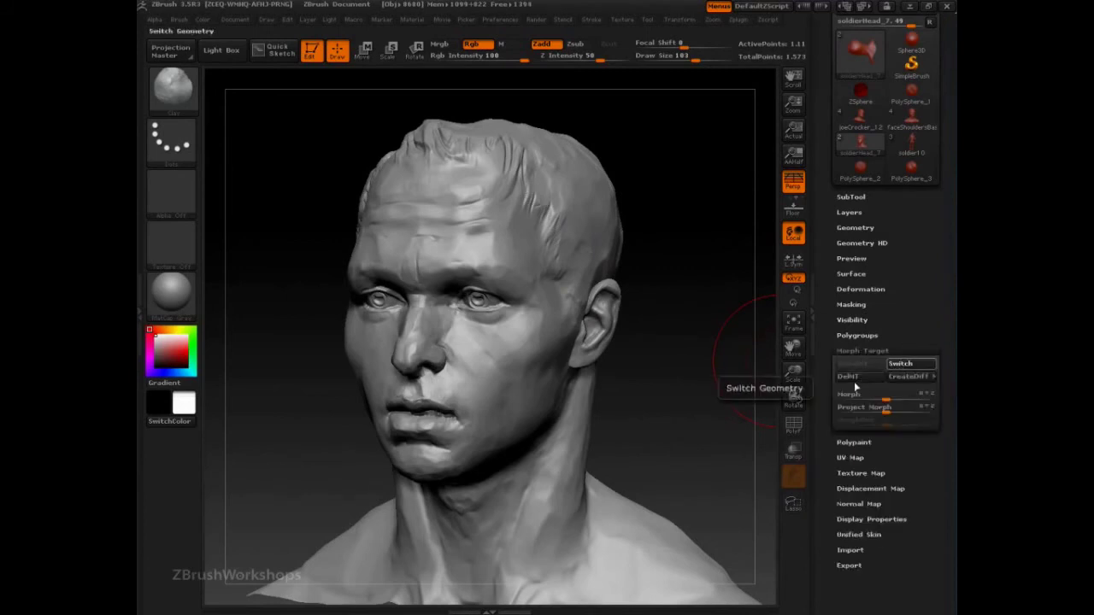
left_click(900, 364)
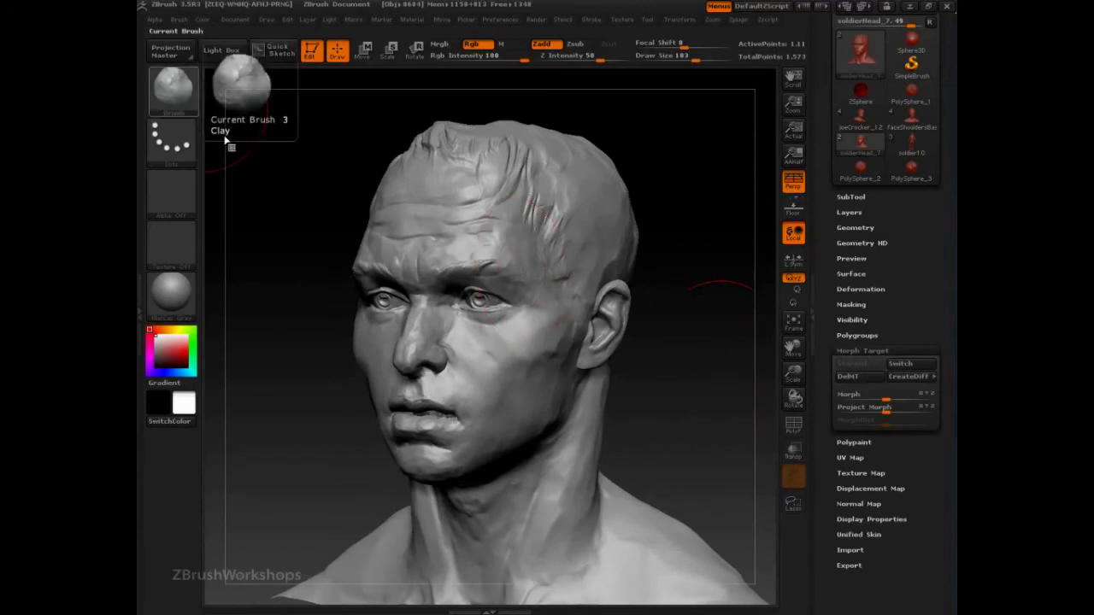
Activate the hPolish brush and set Preserve Edge to 1 in its sample settings.
key("b")
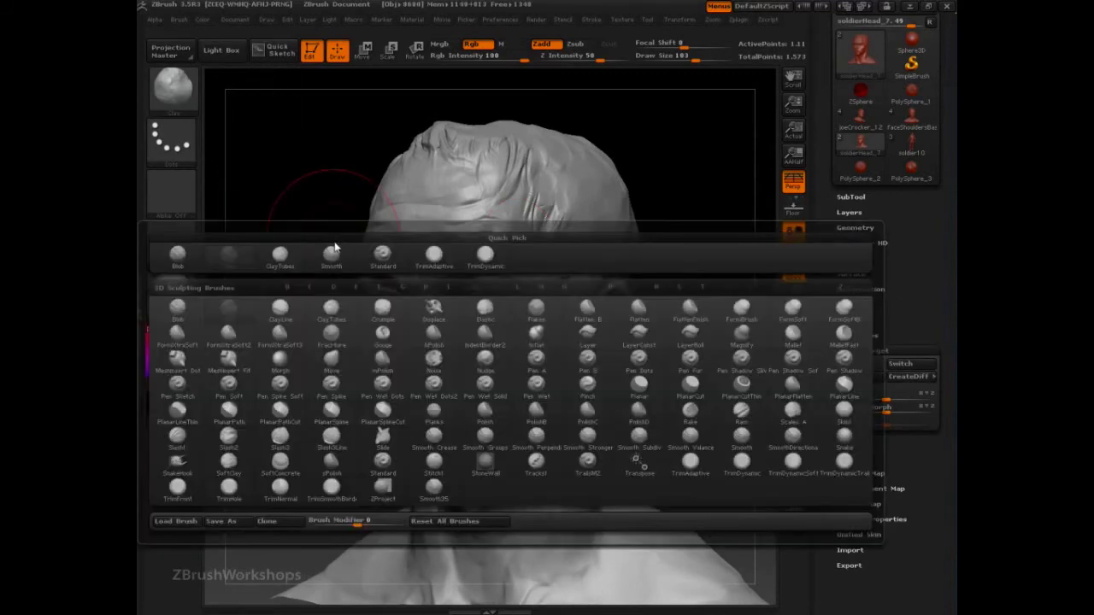
left_click(332, 251)
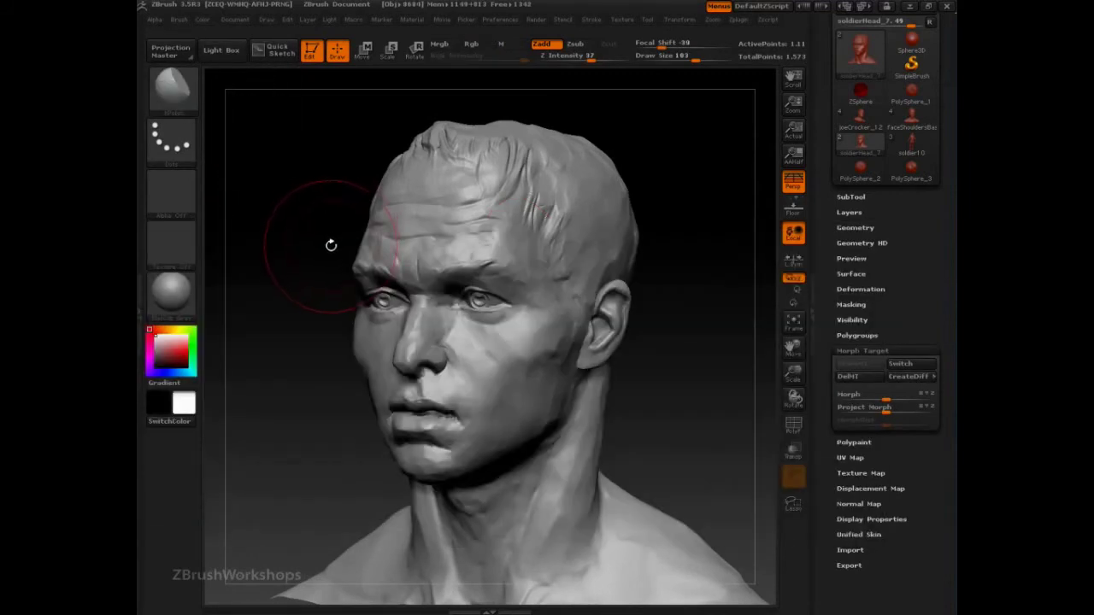
left_click(858, 350)
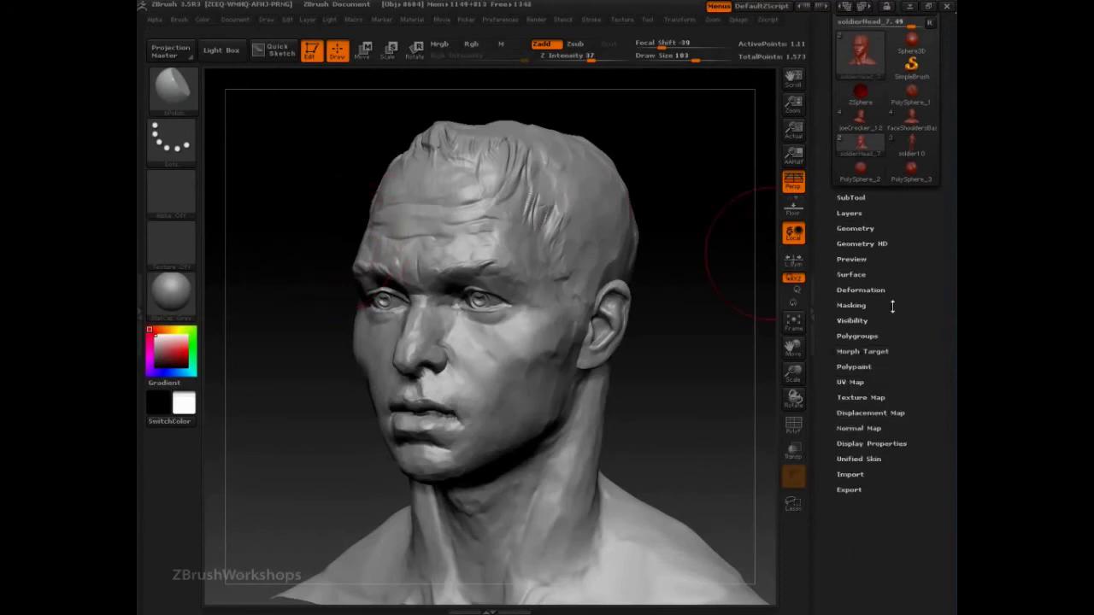
scroll(888, 282, "up", 5)
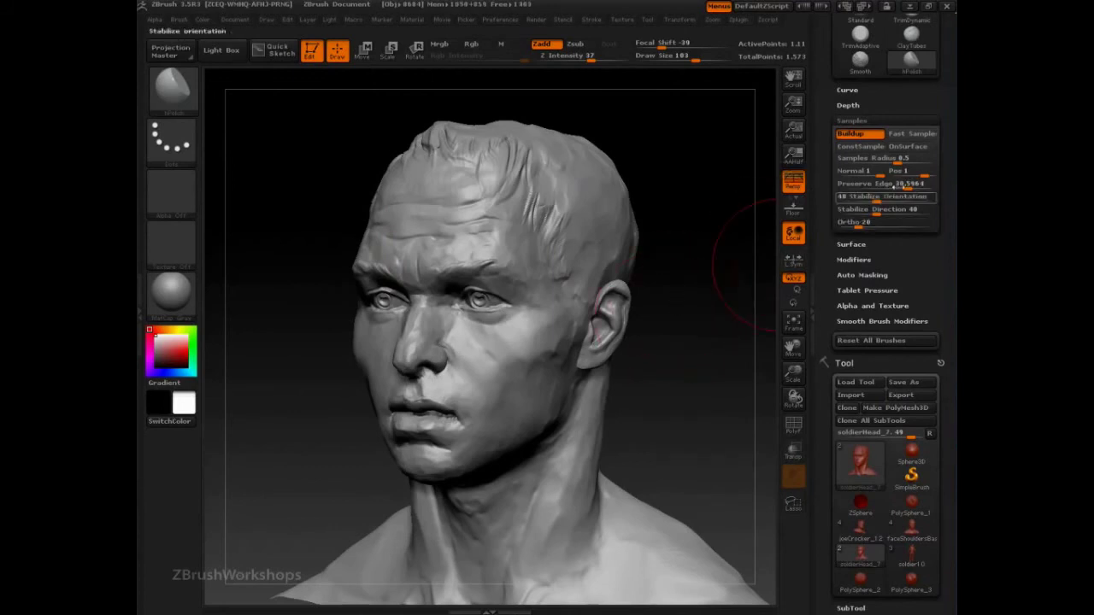
left_click(883, 184)
type("1")
key("Return")
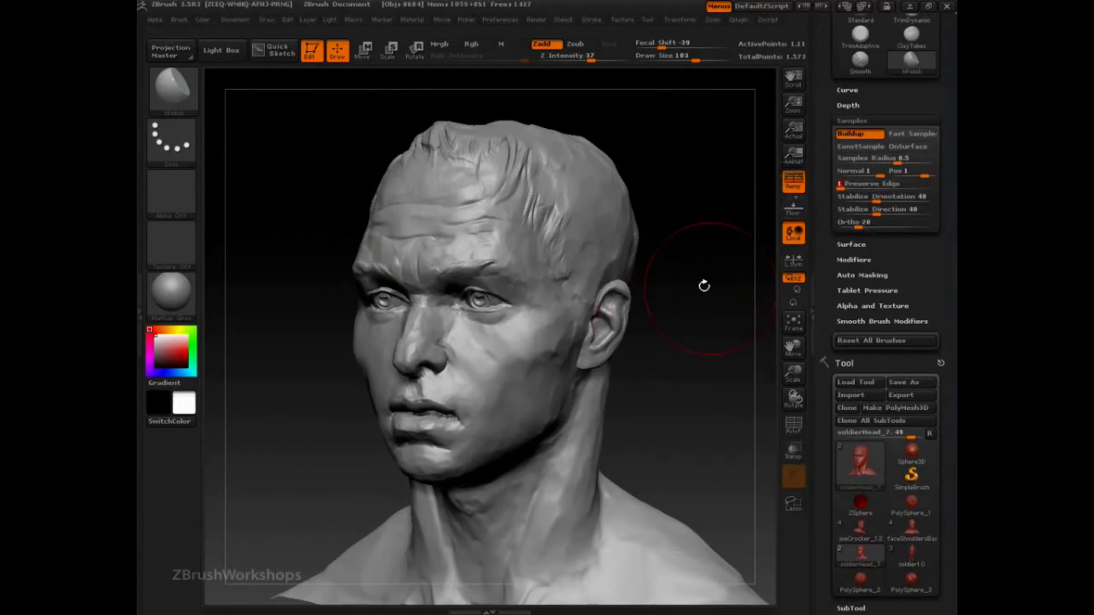
Reduce the hPolish draw size and polish away the wrinkles across the soldier's forehead.
mouse_move(702, 285)
left_mouse_down()
mouse_move(736, 299)
mouse_move(715, 350)
left_mouse_up()
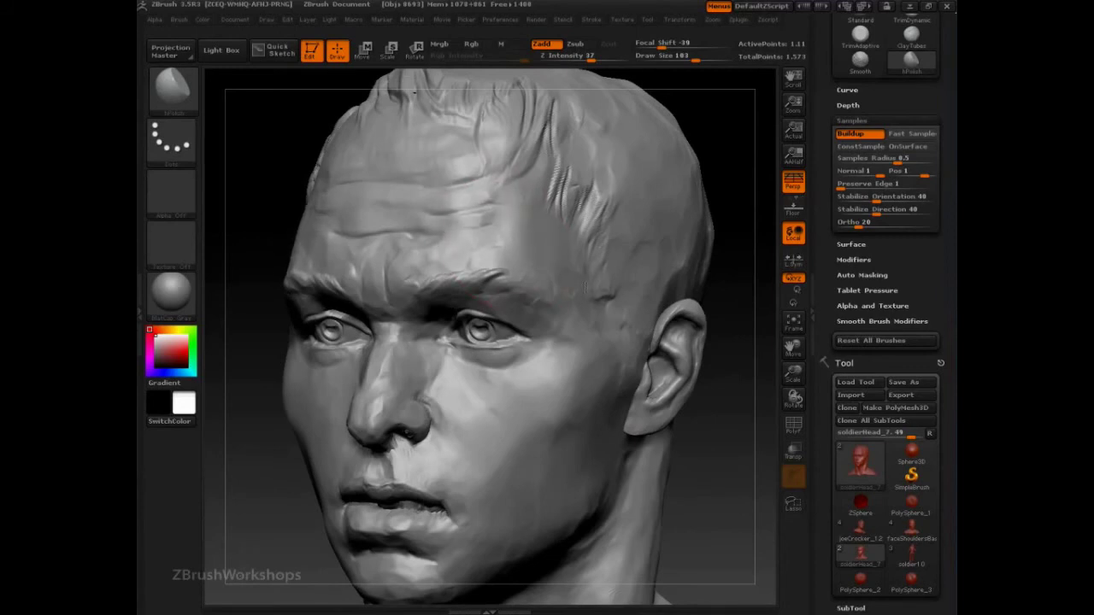
key("s")
left_click_drag(543, 205, 529, 205)
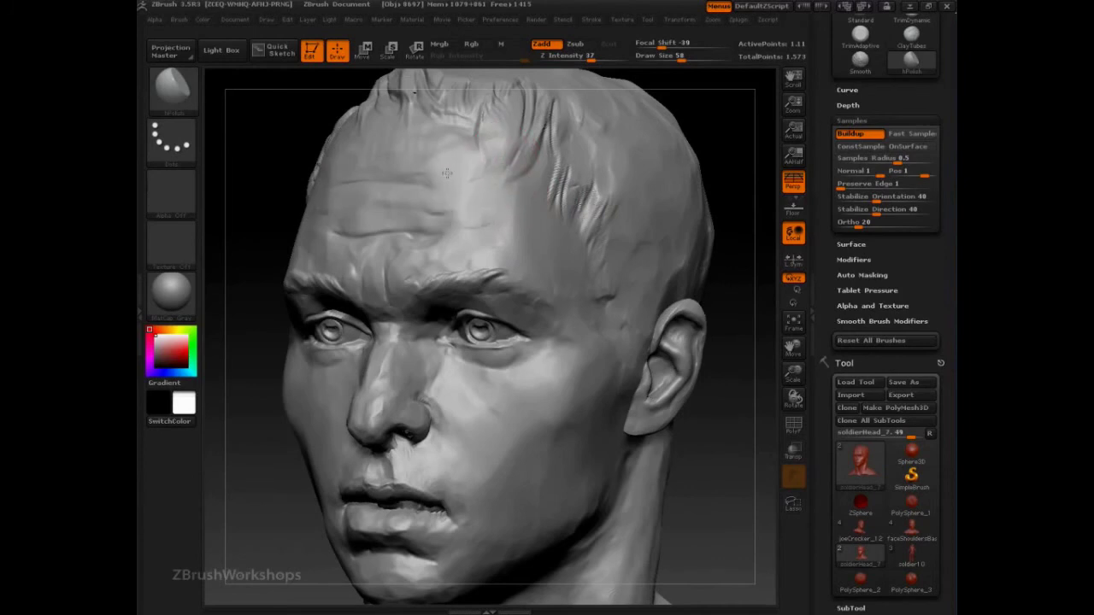
mouse_move(429, 219)
left_mouse_down()
mouse_move(390, 240)
mouse_move(464, 177)
left_mouse_up()
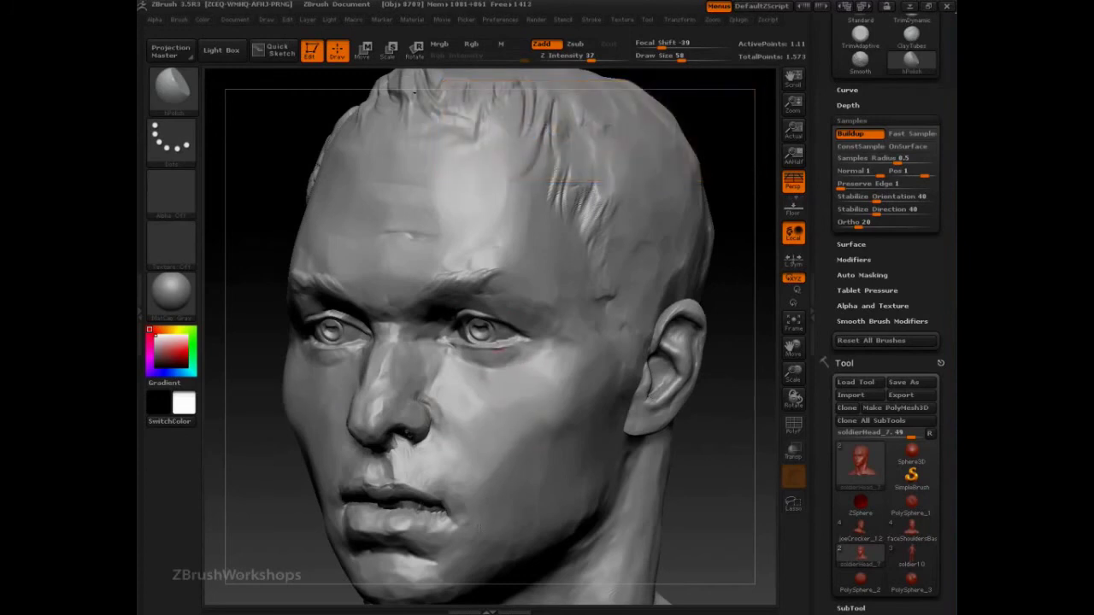
Restore the unpolished, wrinkled forehead by switching the head back to its morph target geometry.
scroll(914, 376, "down", 5)
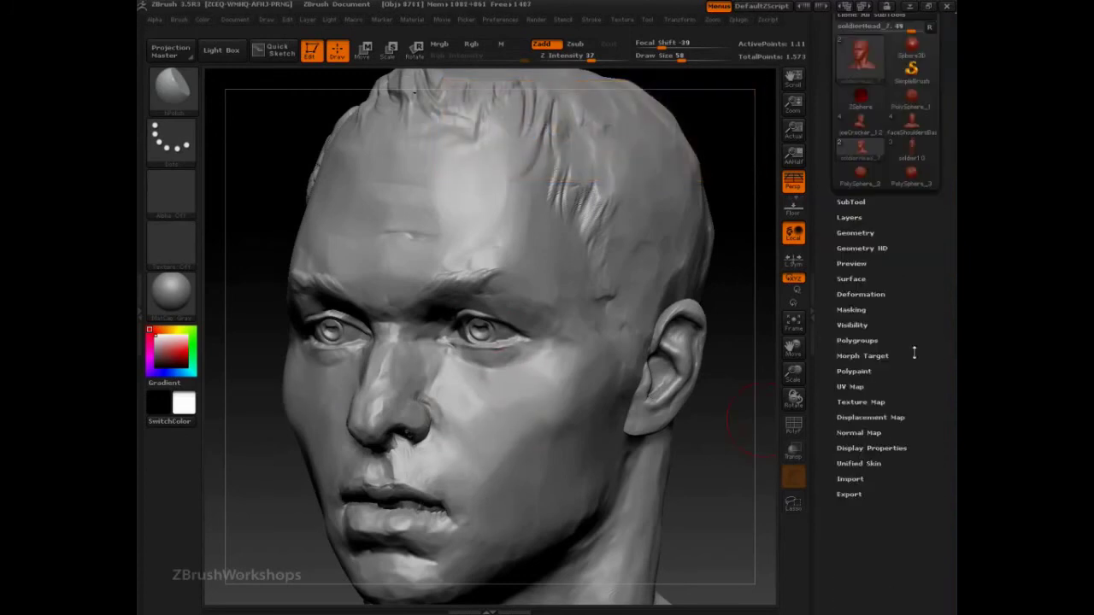
left_click(863, 355)
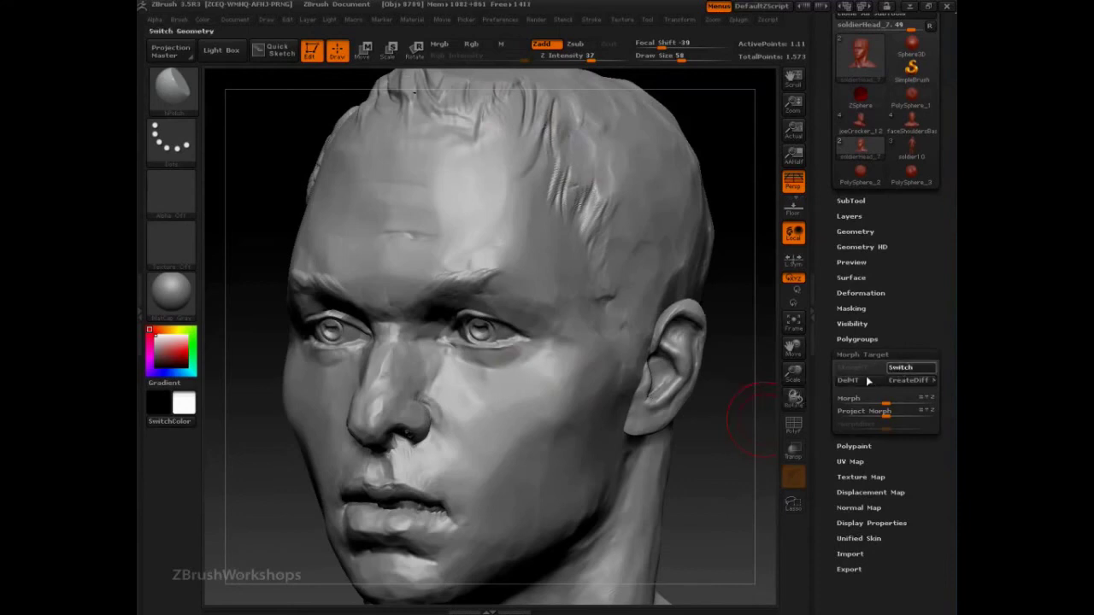
left_click(849, 379)
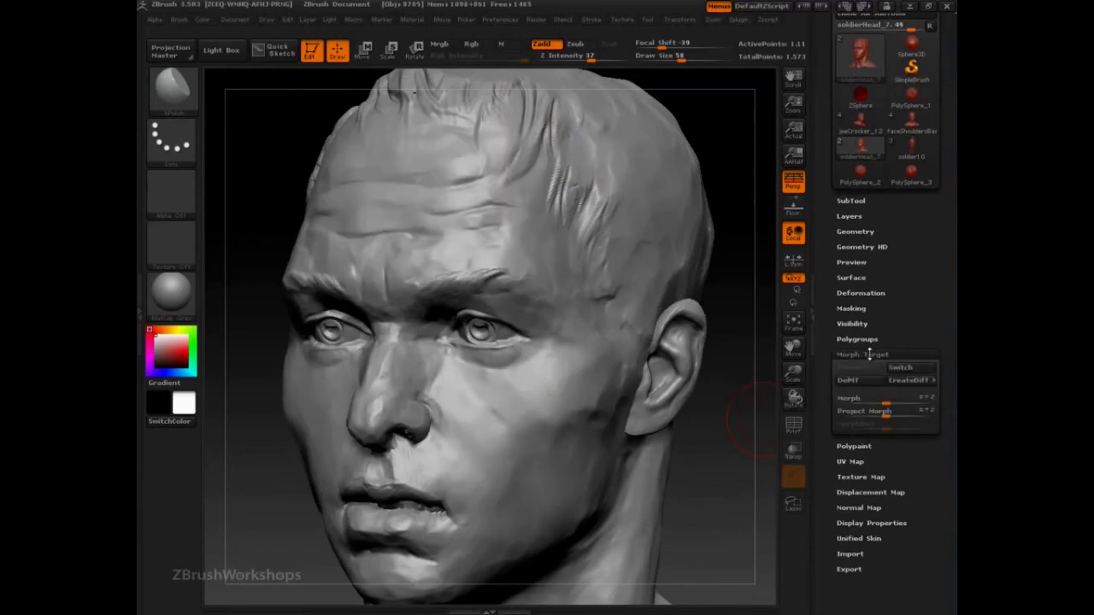
left_click(889, 354)
Raise Preserve Edge to about 24 in the hPolish brush's sample settings.
scroll(894, 346, "up", 9)
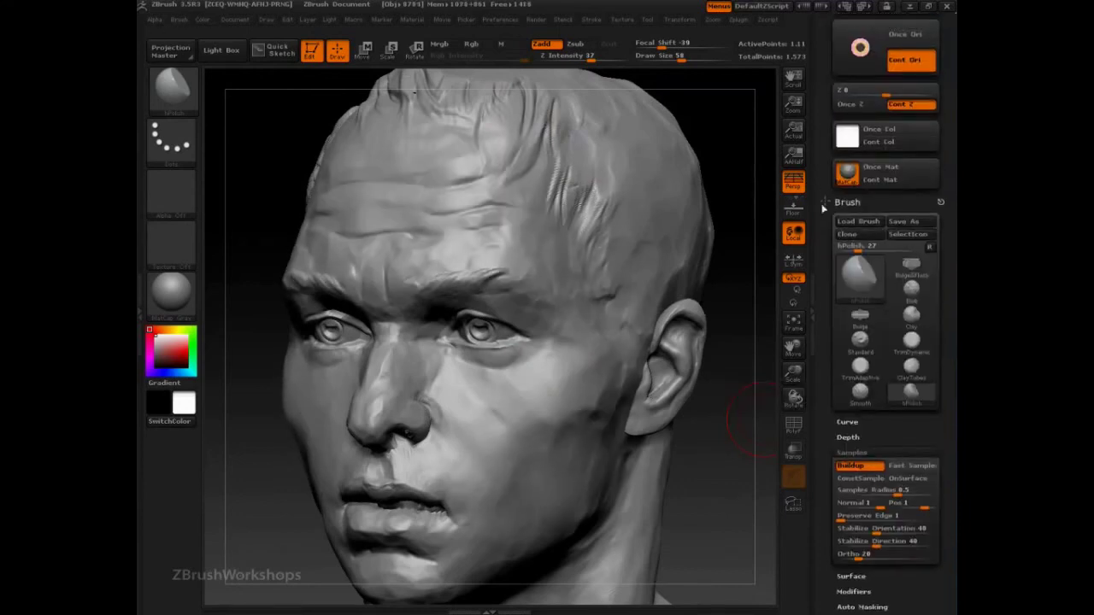
left_click_drag(824, 209, 823, 120)
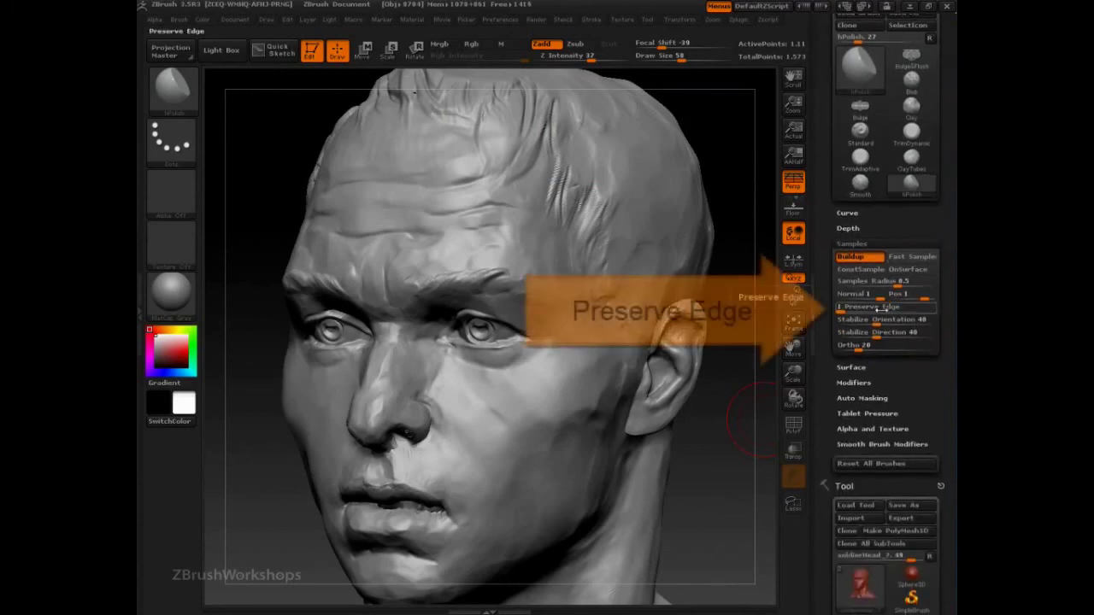
left_click_drag(876, 310, 893, 309)
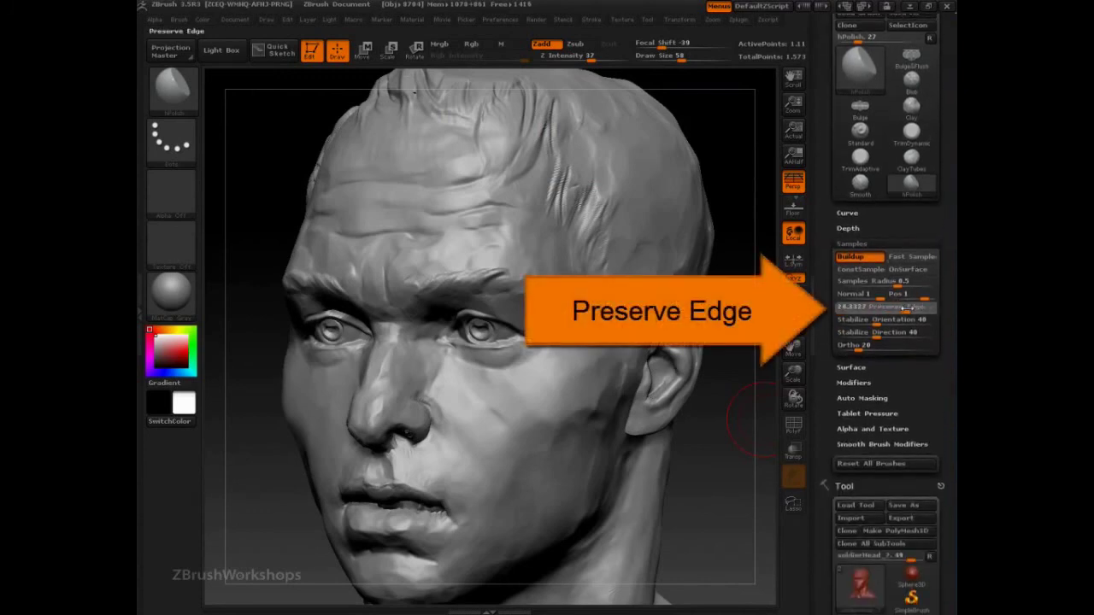
Raise Preserve Edge to about 42 and polish the soldier's temple, forehead and face with the hPolish brush.
left_click(913, 309)
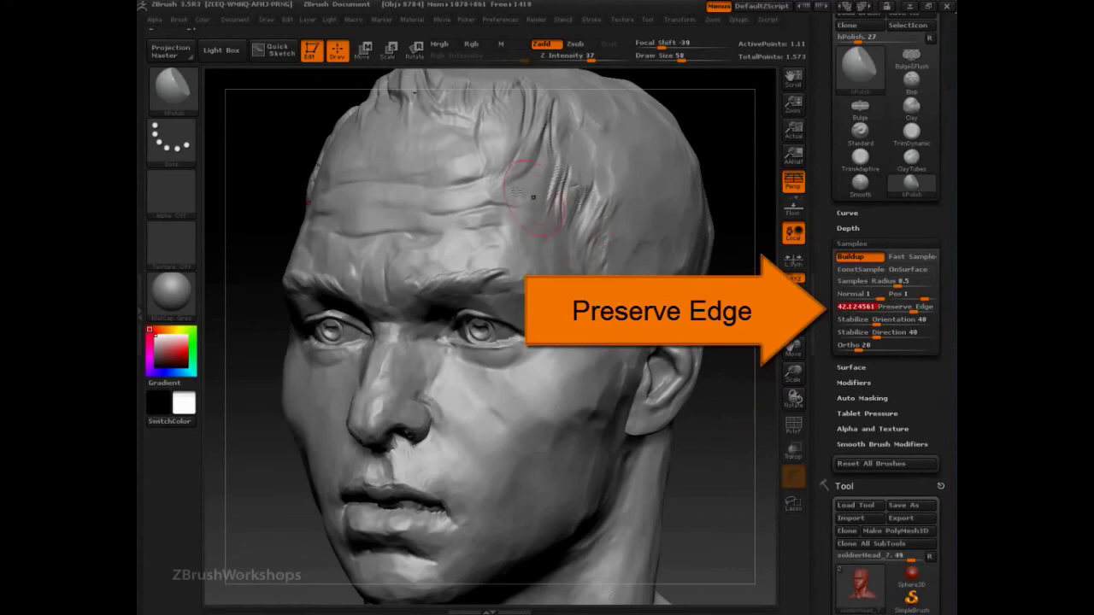
left_click_drag(532, 203, 516, 182)
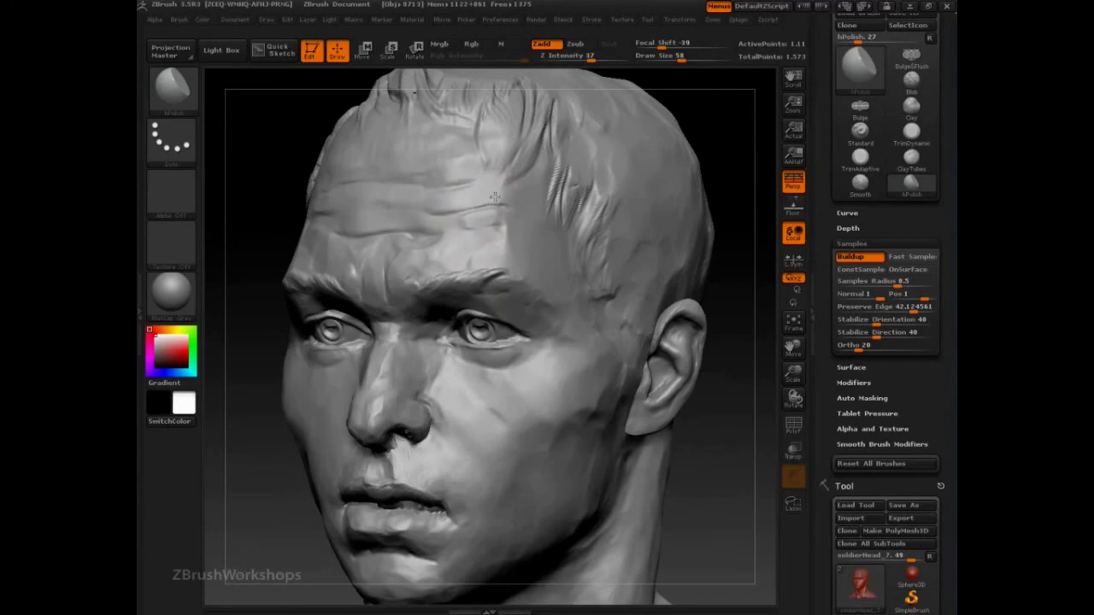
mouse_move(429, 175)
left_mouse_down()
mouse_move(450, 166)
mouse_move(419, 164)
mouse_move(479, 165)
left_mouse_up()
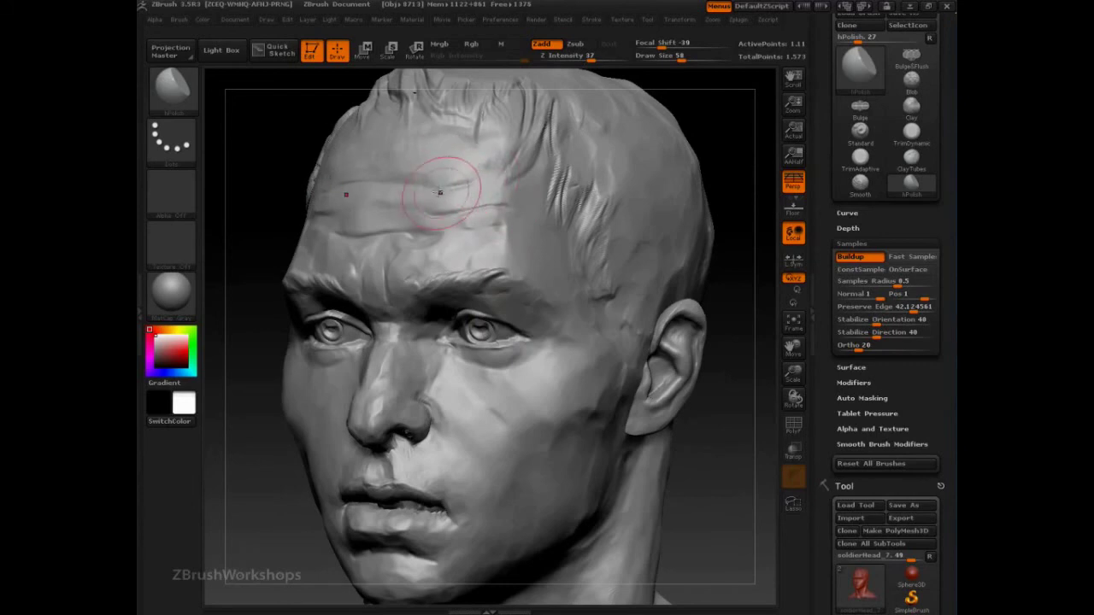
mouse_move(413, 268)
left_mouse_down()
mouse_move(443, 249)
mouse_move(393, 267)
left_mouse_up()
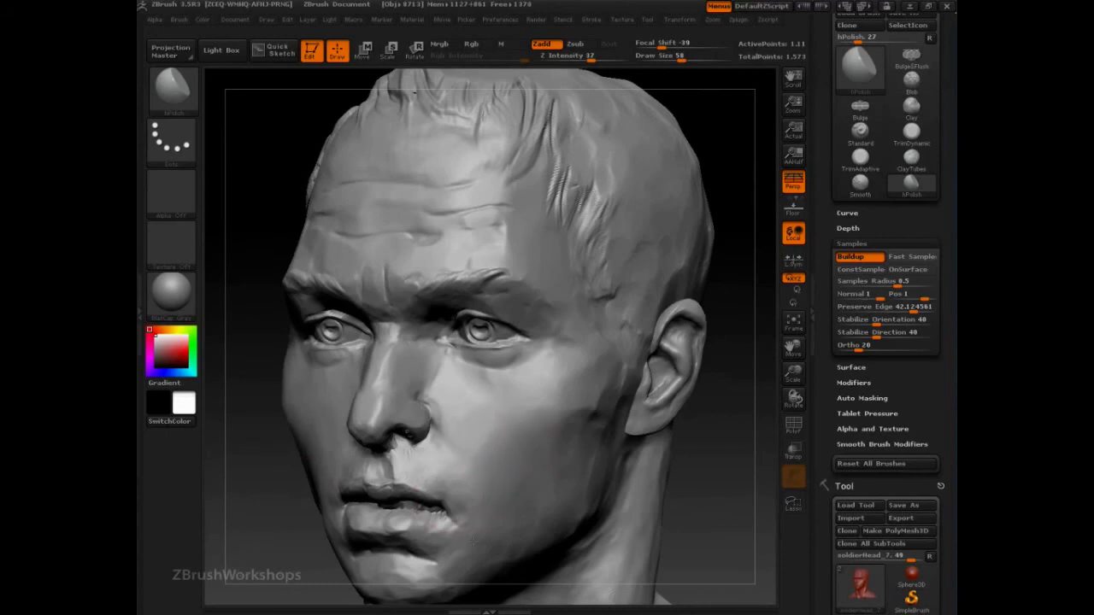
Switch the active tool from the soldier head to the full-body soldier10 model.
left_click_drag(713, 515, 709, 360, "alt")
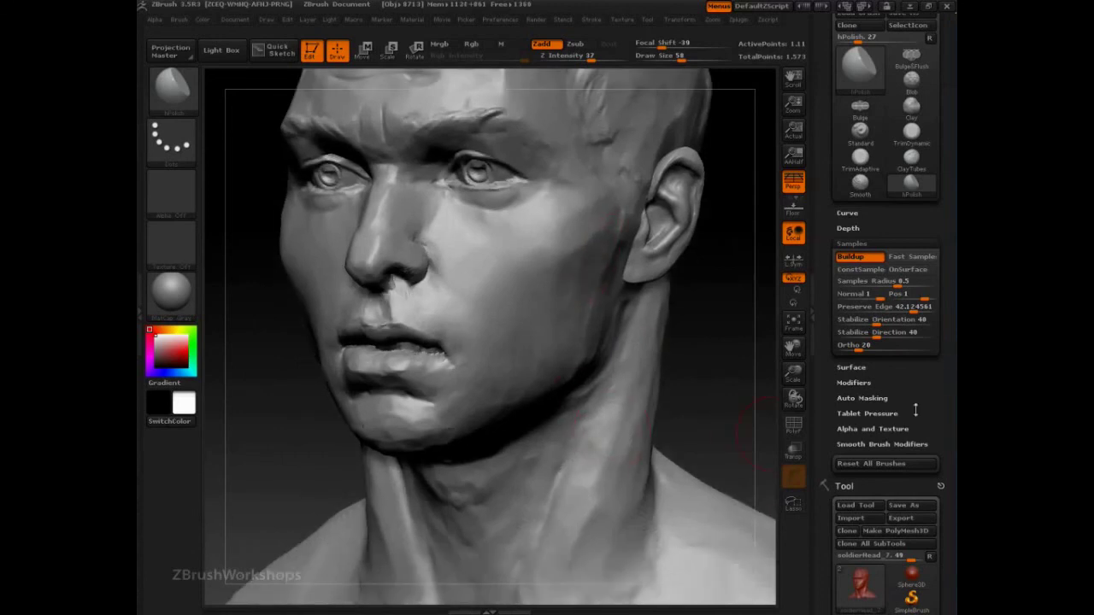
left_click_drag(915, 406, 903, 131)
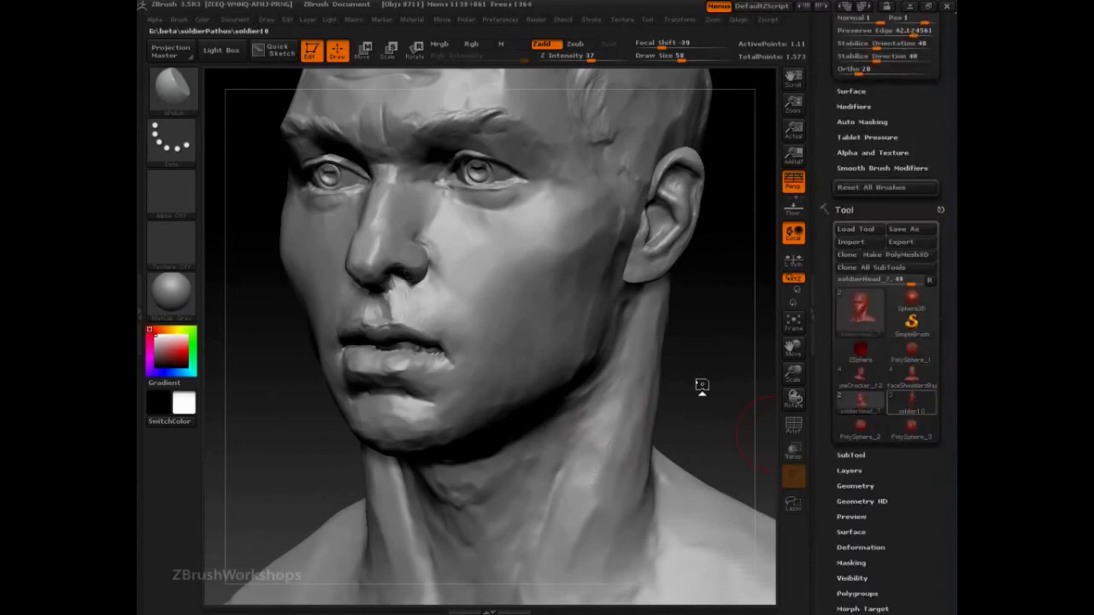
left_click(911, 402)
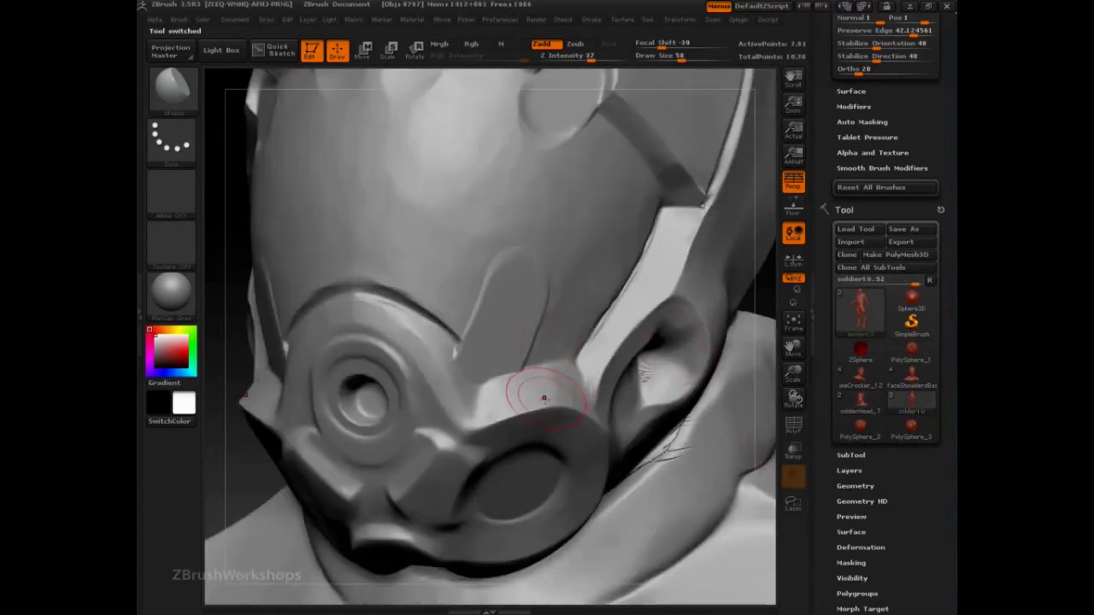
Enlarge the hPolish draw size to about 80 and polish the planes of the soldier's chest armor.
key("f")
left_click_drag(672, 342, 676, 389)
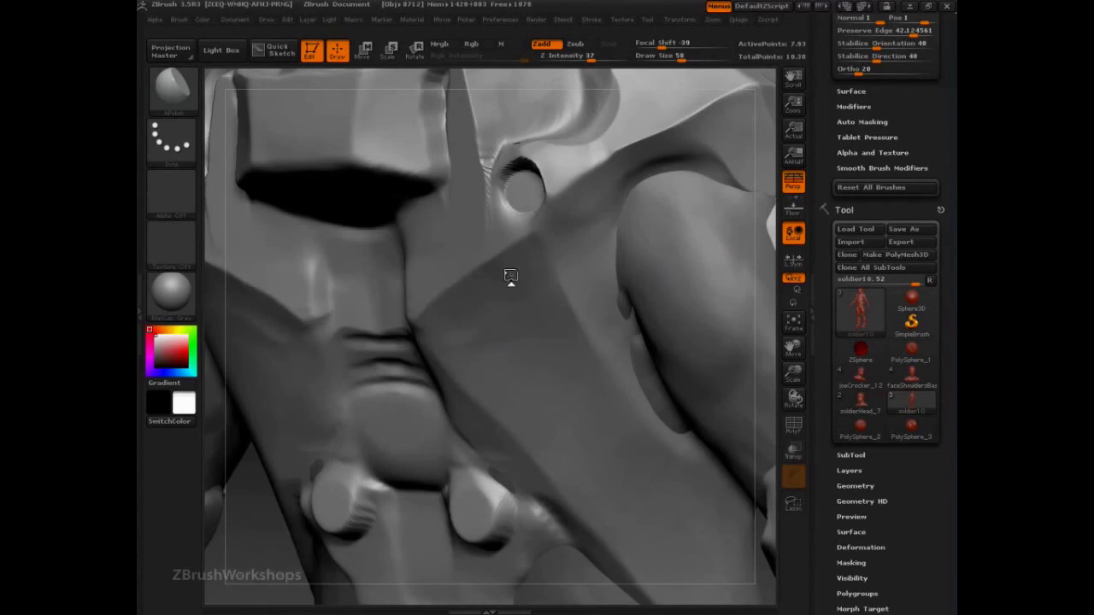
key("s")
key("s")
left_click_drag(488, 300, 501, 301)
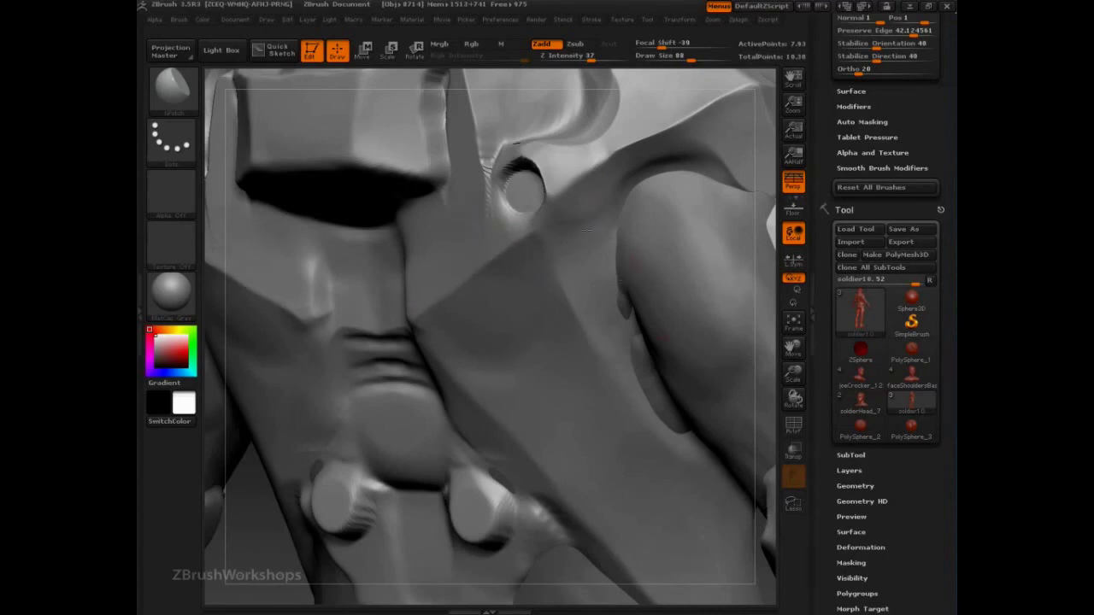
left_click_drag(398, 422, 397, 376)
left_click_drag(366, 295, 369, 272)
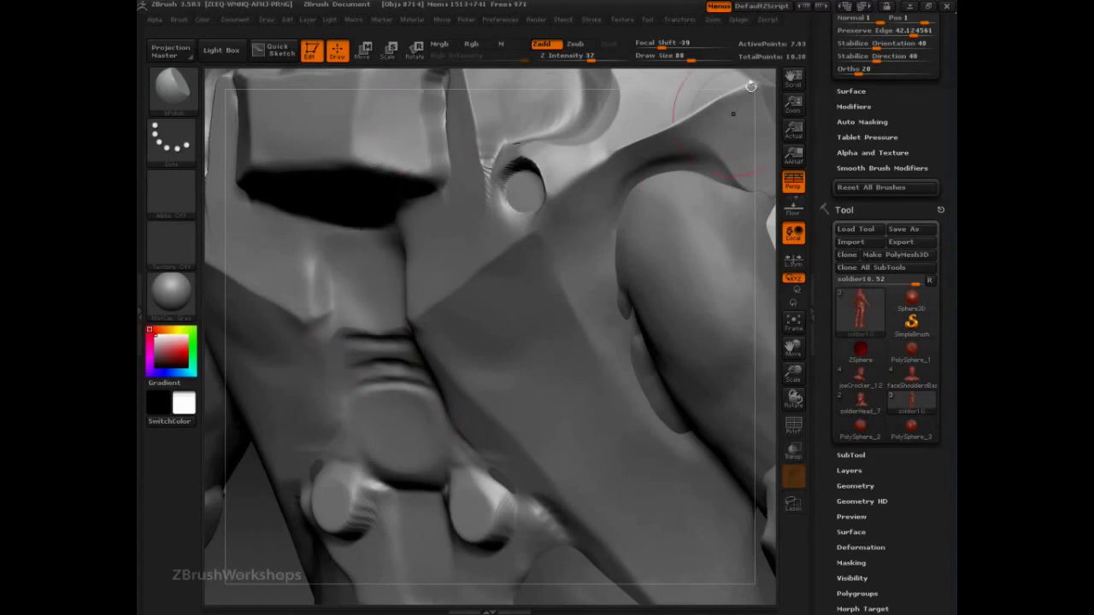
key("s")
left_click_drag(766, 120, 795, 321)
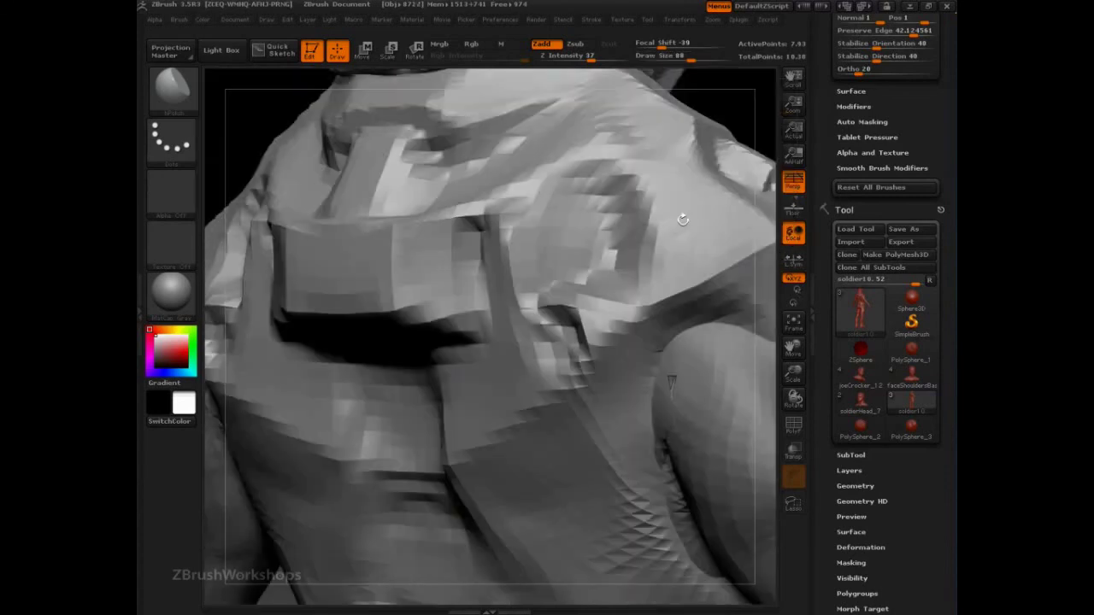
left_click_drag(578, 321, 579, 361)
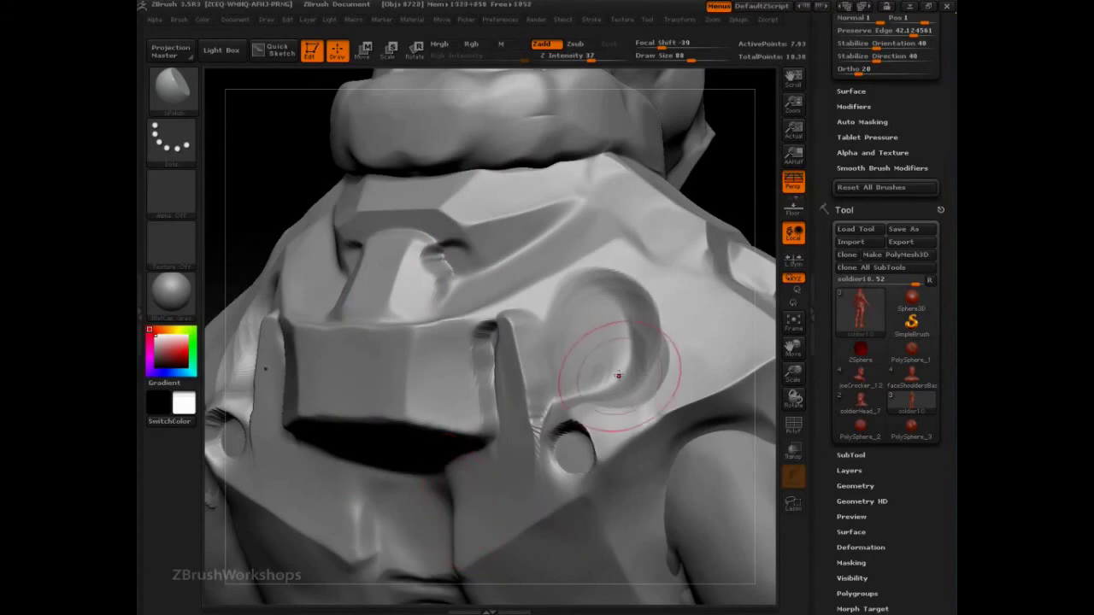
Frame the full soldier figure and bring the hPolish brush's sample settings back into view.
key("f")
left_click_drag(706, 334, 739, 402)
left_click_drag(933, 178, 933, 192)
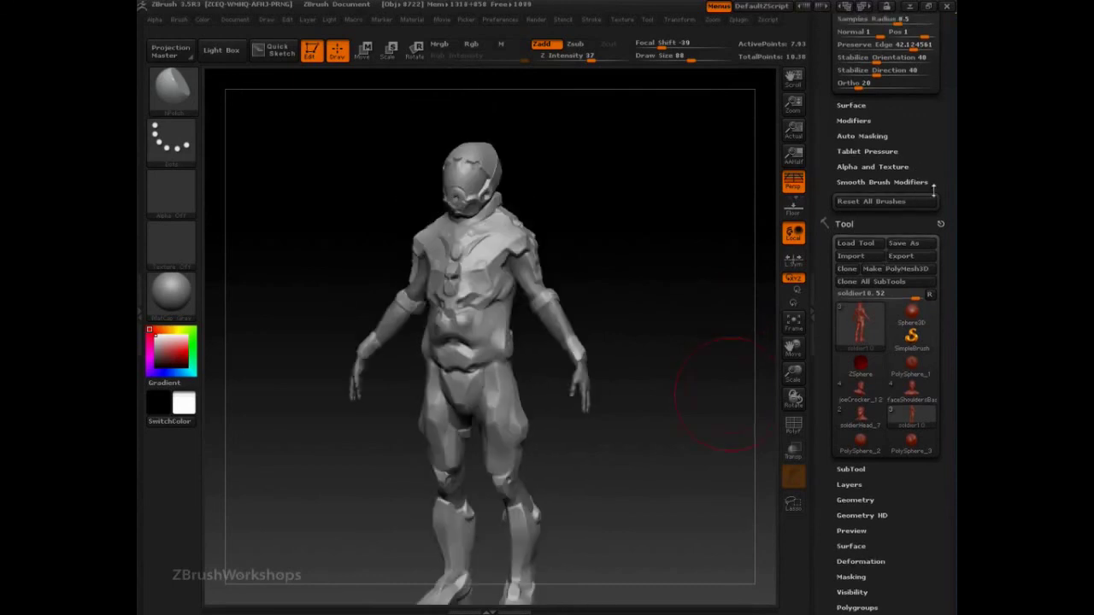
scroll(933, 190, "up", 3)
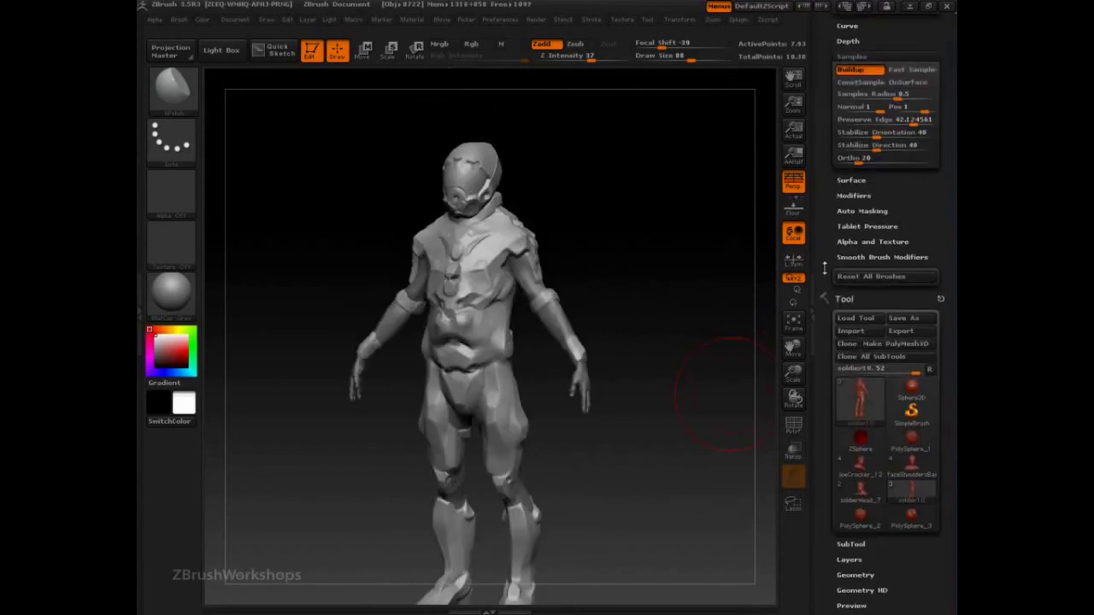